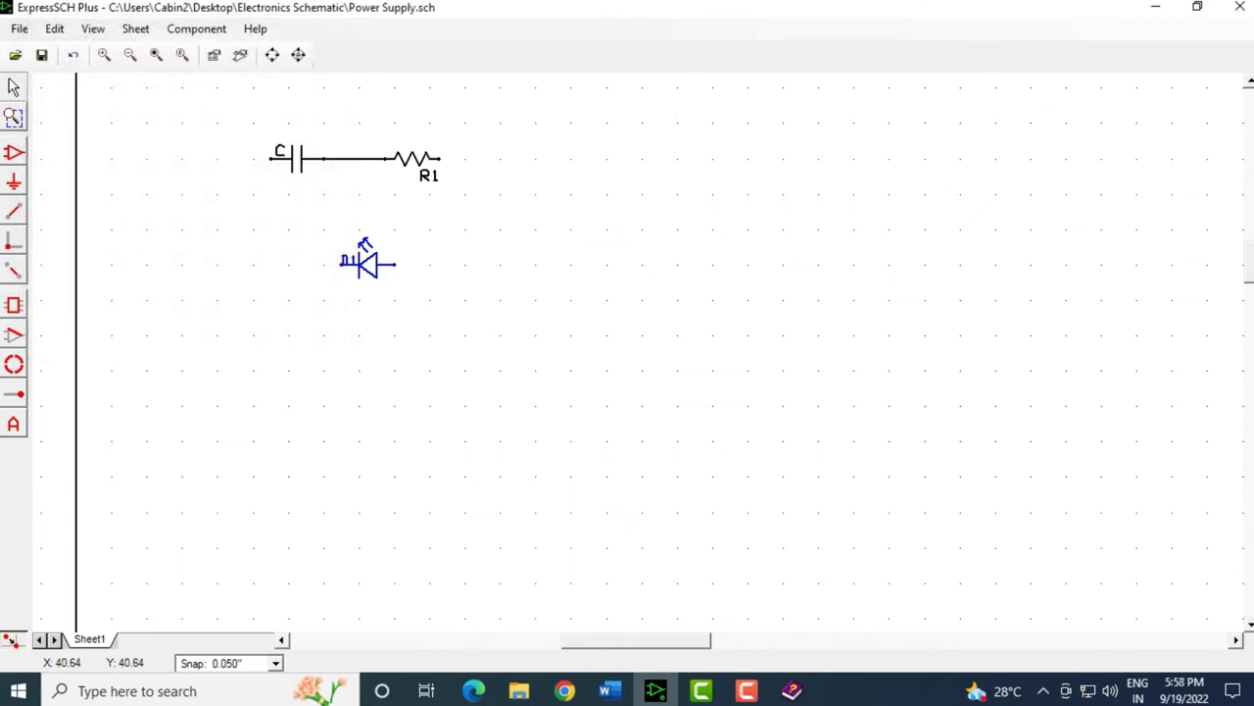
# - Move LED D1 up and slightly left so it sits just beneath the wire between the capacitor and resistor R1
pyautogui.moveTo(368, 263); pyautogui.dragTo(368, 227)
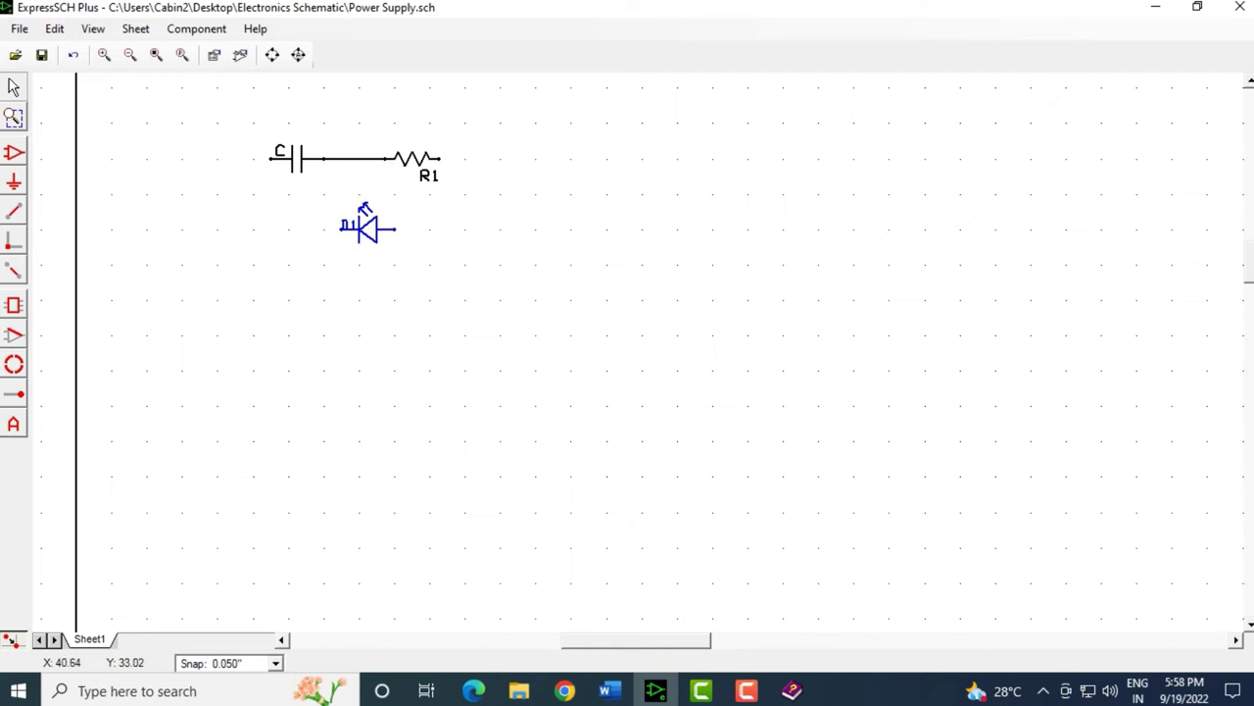
pyautogui.moveTo(359, 230); pyautogui.dragTo(349, 230)
pyautogui.click(376, 282)
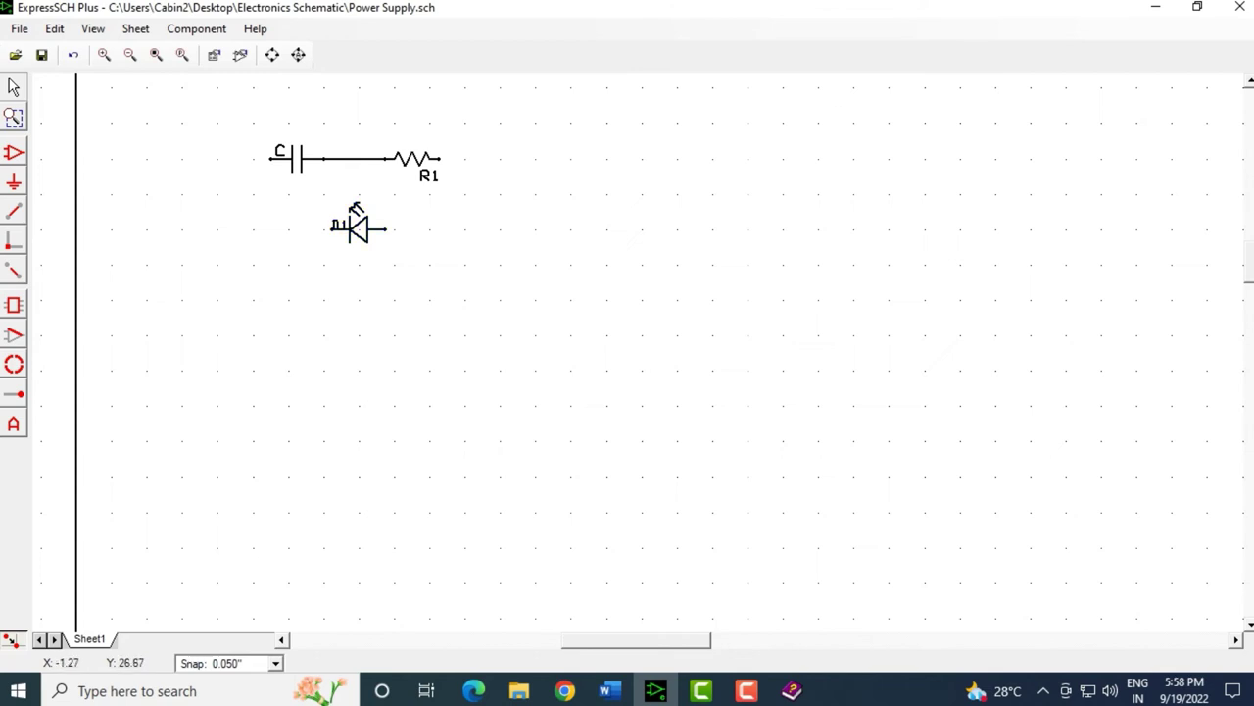
# - Wire the capacitor's right pin to LED D1's left pin, adding a corner directly below the capacitor pin
pyautogui.click(14, 240)
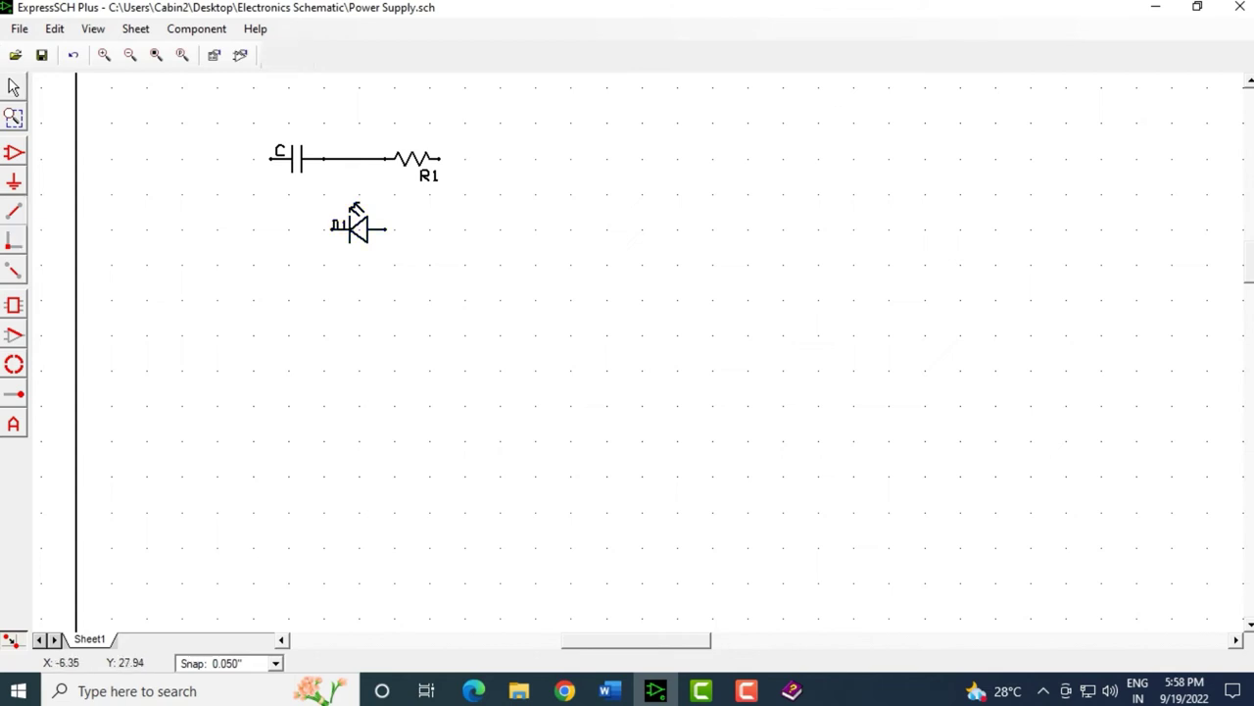
pyautogui.scroll(1, 323, 155)
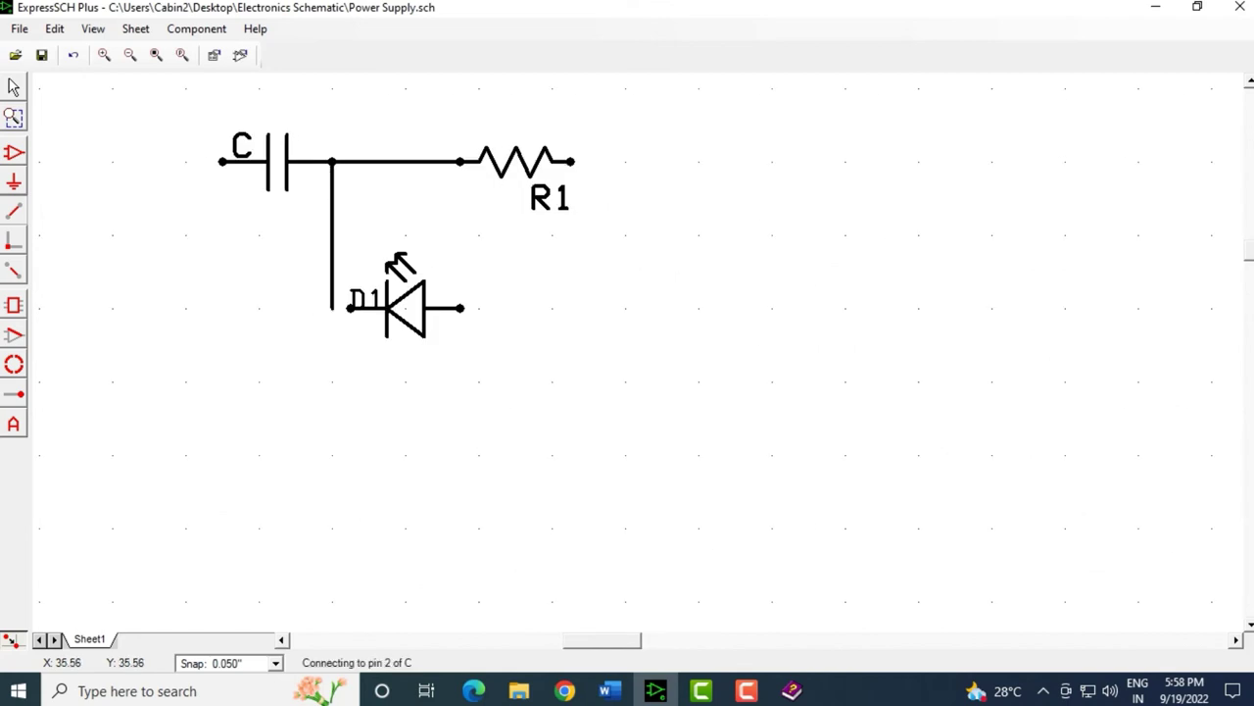
pyautogui.click(333, 308)
pyautogui.click(350, 308)
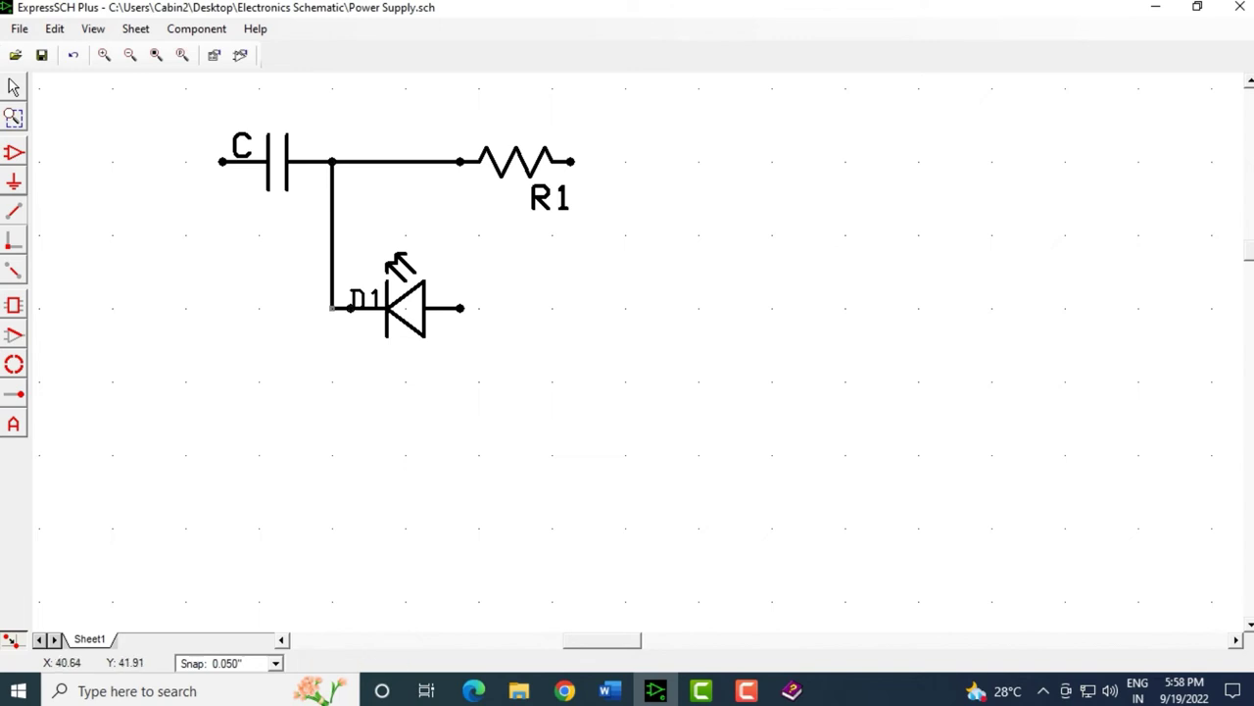
# - Wire resistor R1's left pin straight down to LED D1's right pin
pyautogui.scroll(2, 354, 351)
pyautogui.scroll(1, 359, 349)
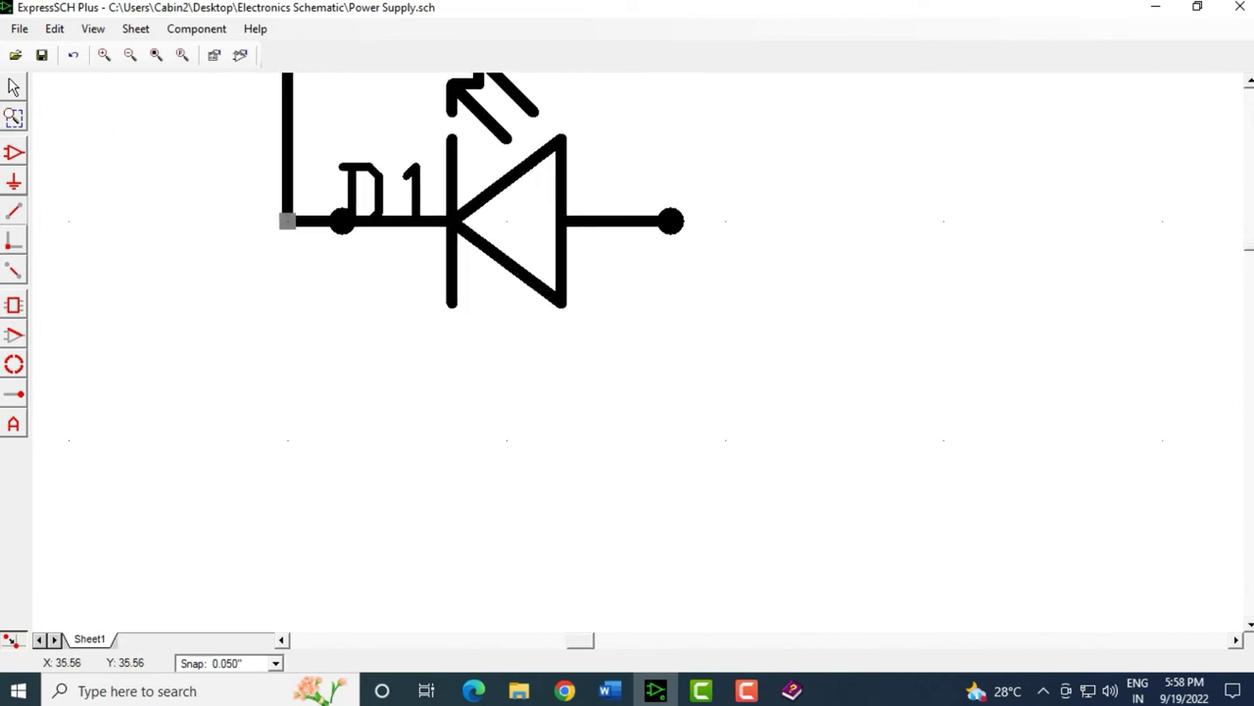
pyautogui.scroll(-2, 394, 352)
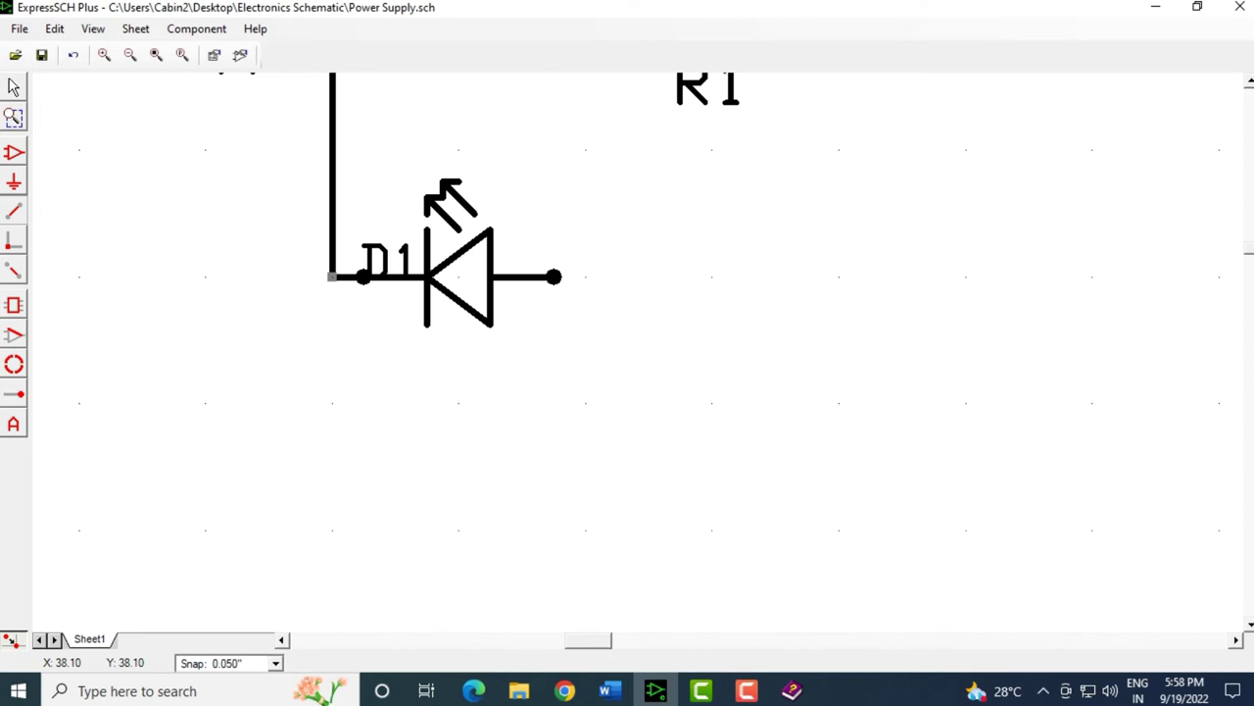
pyautogui.scroll(-1, 394, 338)
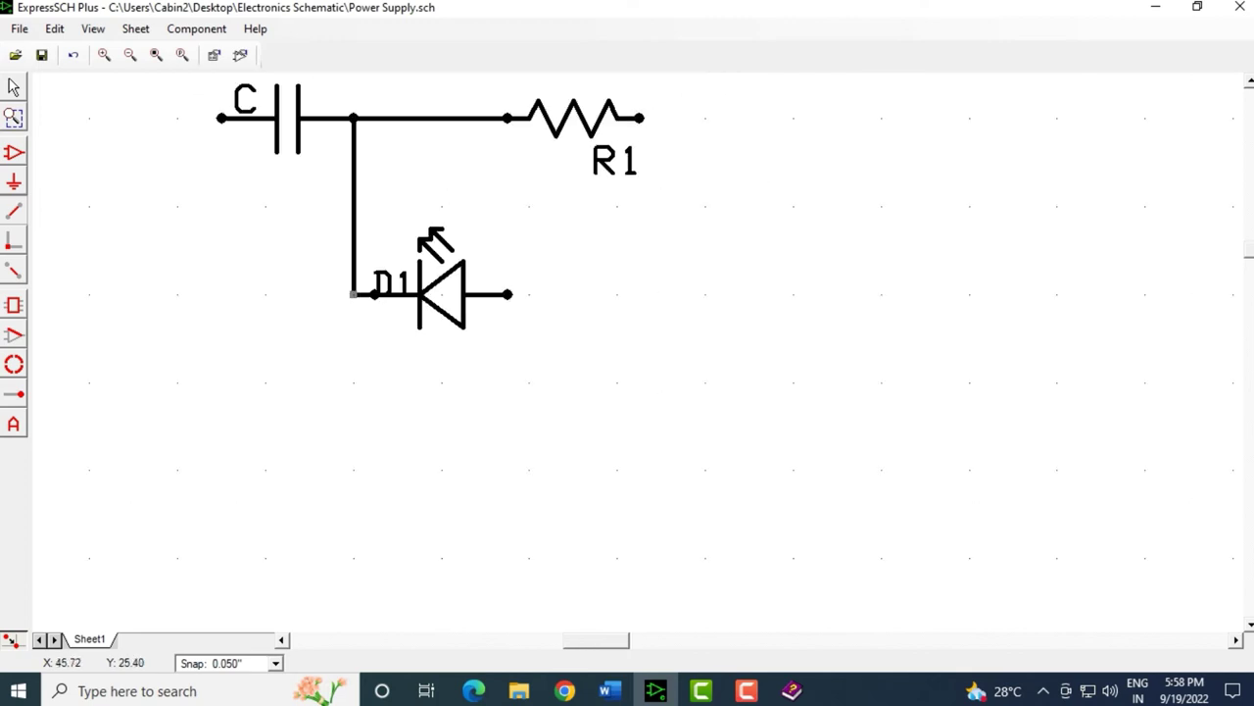
pyautogui.moveTo(508, 117); pyautogui.dragTo(507, 294)
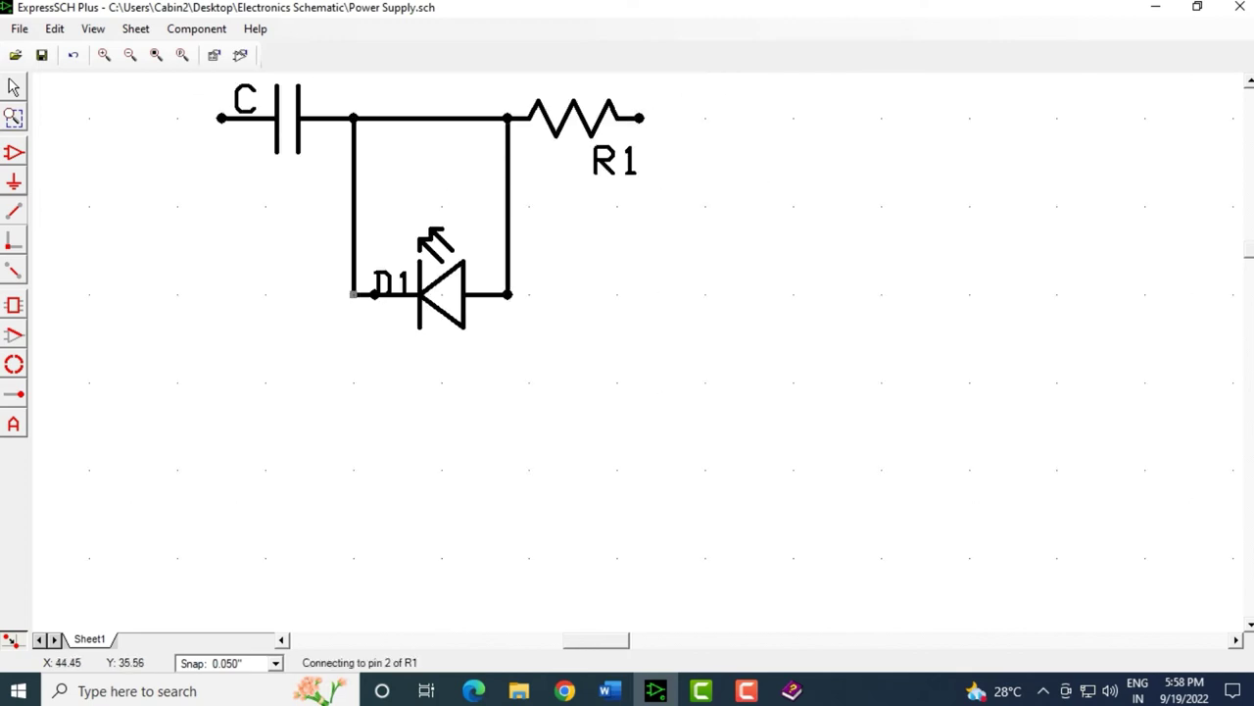
pyautogui.click(507, 294)
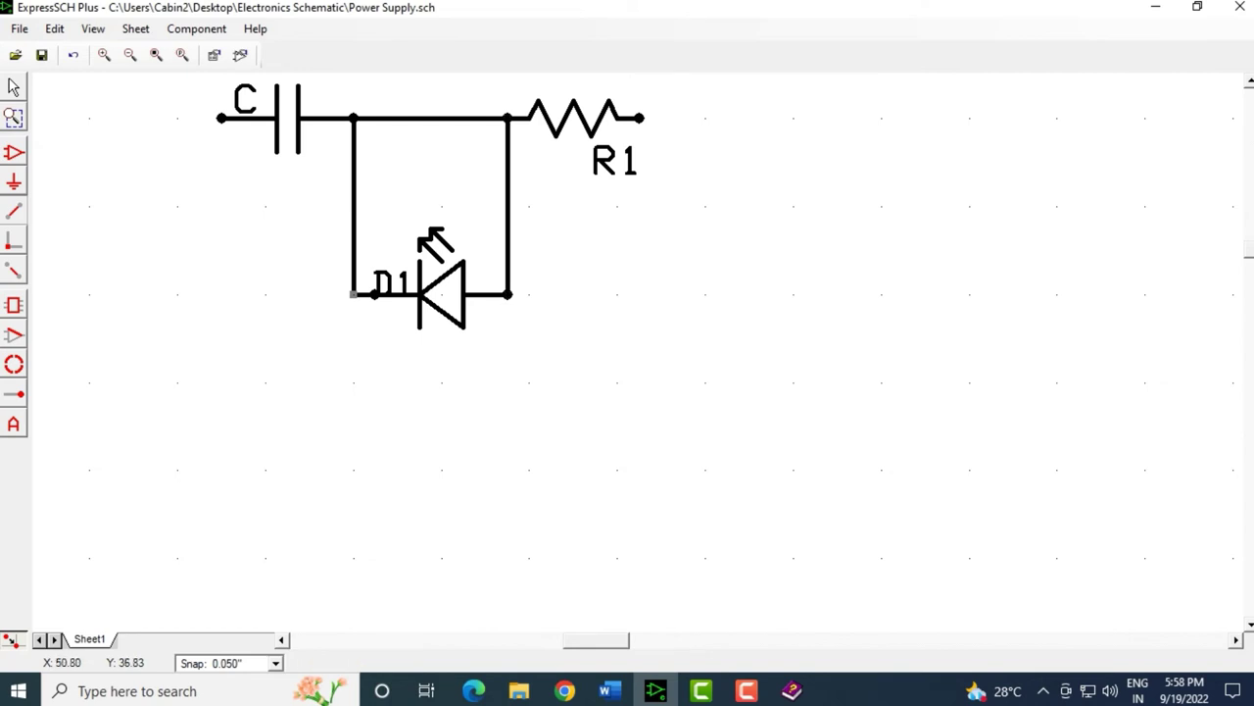
# - Select the whole circuit, including the capacitor, resistor R1, LED D1 and their connecting wires
pyautogui.scroll(1, 614, 320)
pyautogui.scroll(-4, 615, 320)
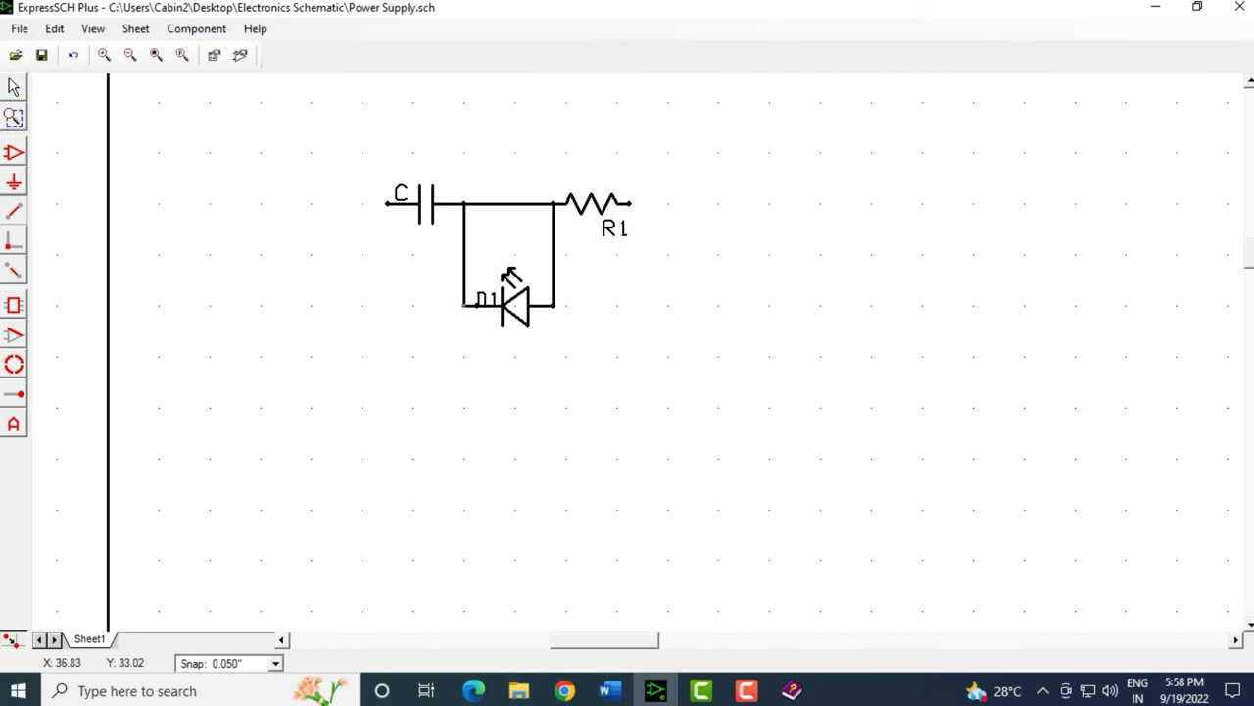
pyautogui.click(196, 28)
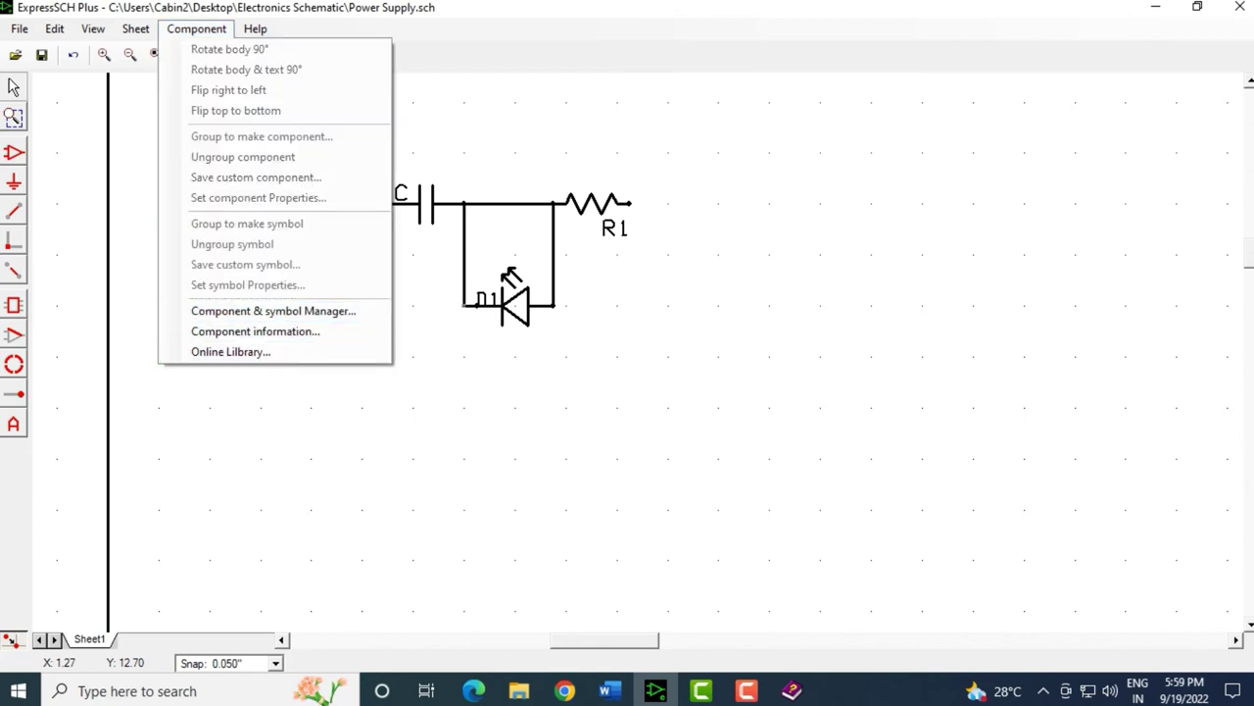
pyautogui.click(564, 149)
pyautogui.moveTo(371, 149); pyautogui.dragTo(707, 421)
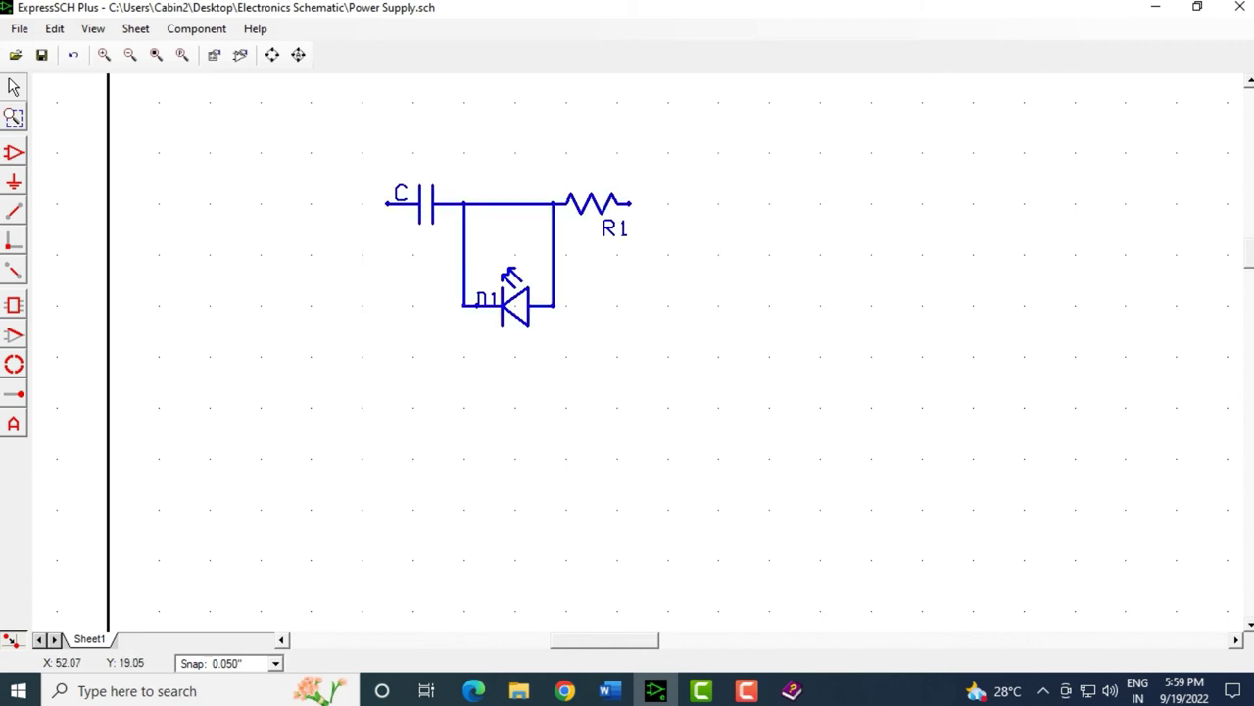
# - Open the online component library in the browser and examine its package title, description and category filters
pyautogui.click(196, 28)
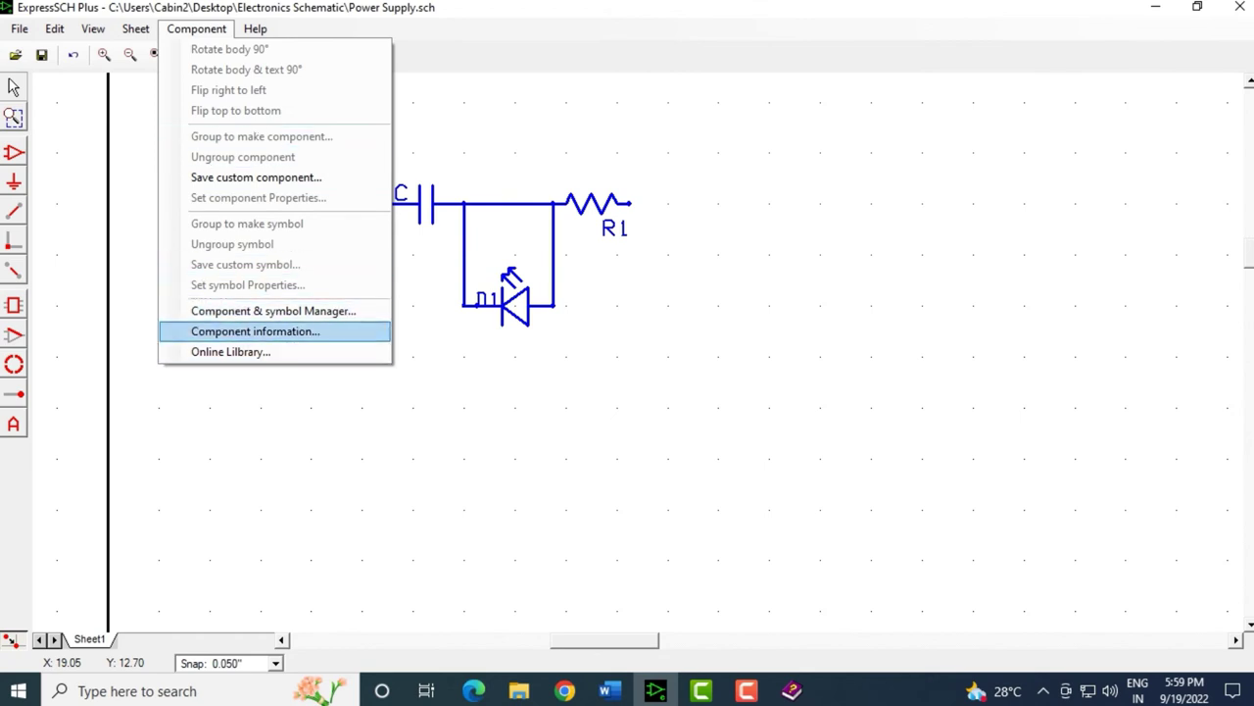
pyautogui.click(230, 351)
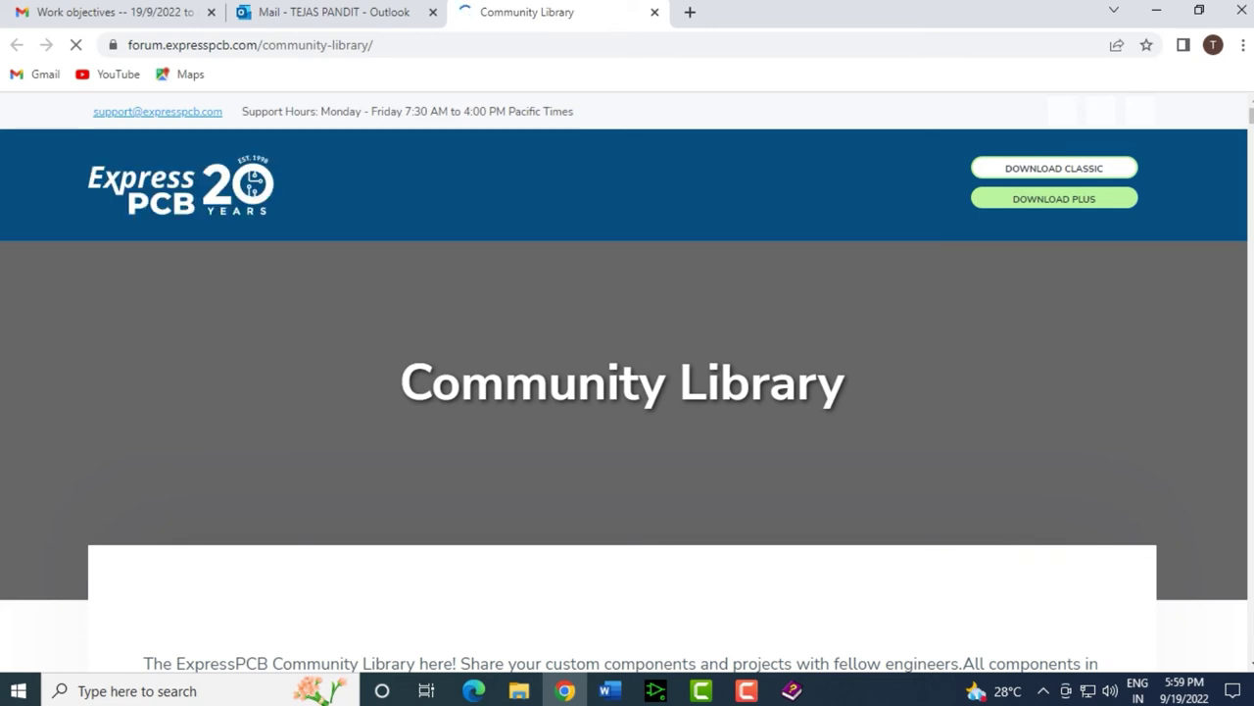
pyautogui.scroll(-6, 623, 382)
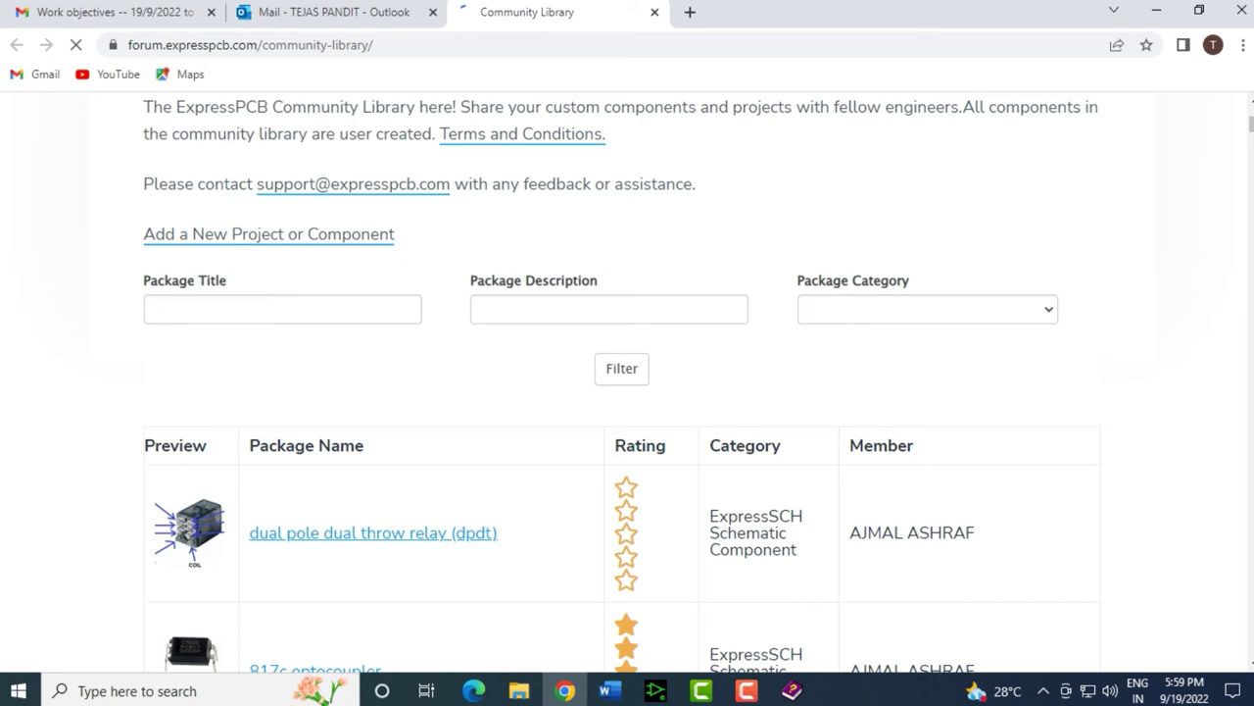
pyautogui.click(155, 308)
pyautogui.click(481, 309)
pyautogui.click(926, 309)
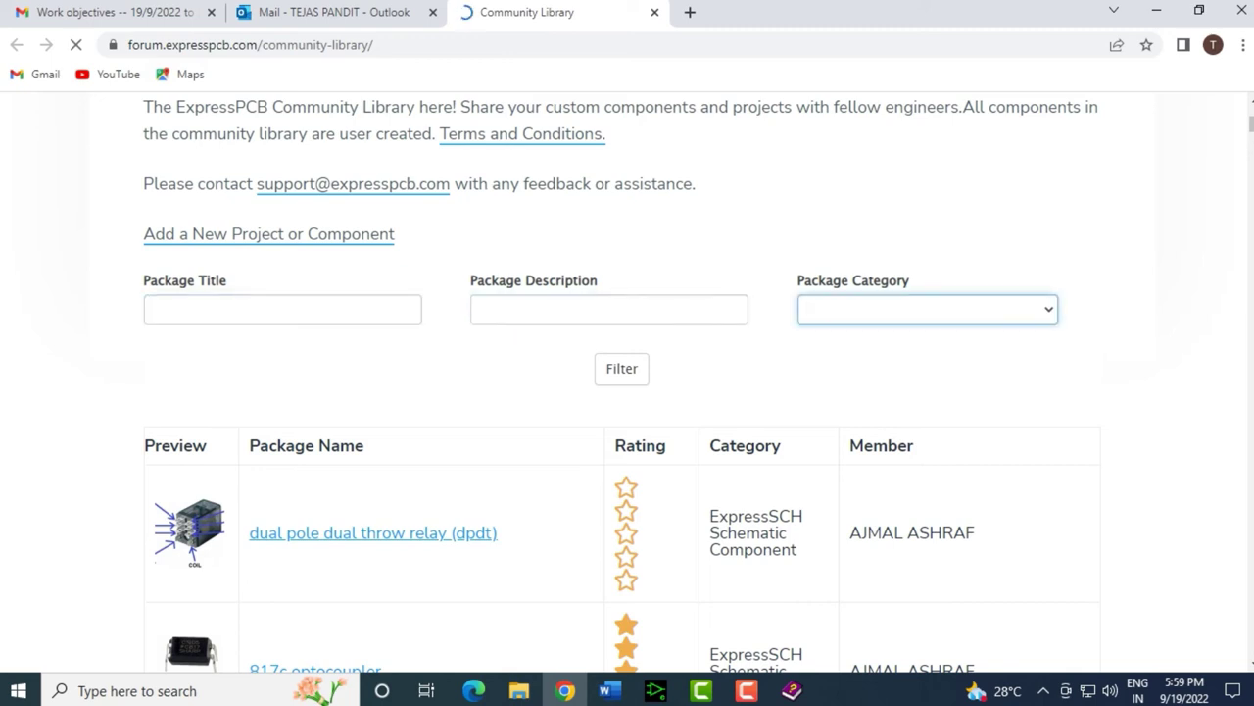
pyautogui.press('Escape')
# - Browse the Community Library's package list to examine the available schematic and layout components
pyautogui.scroll(-5, 627, 392)
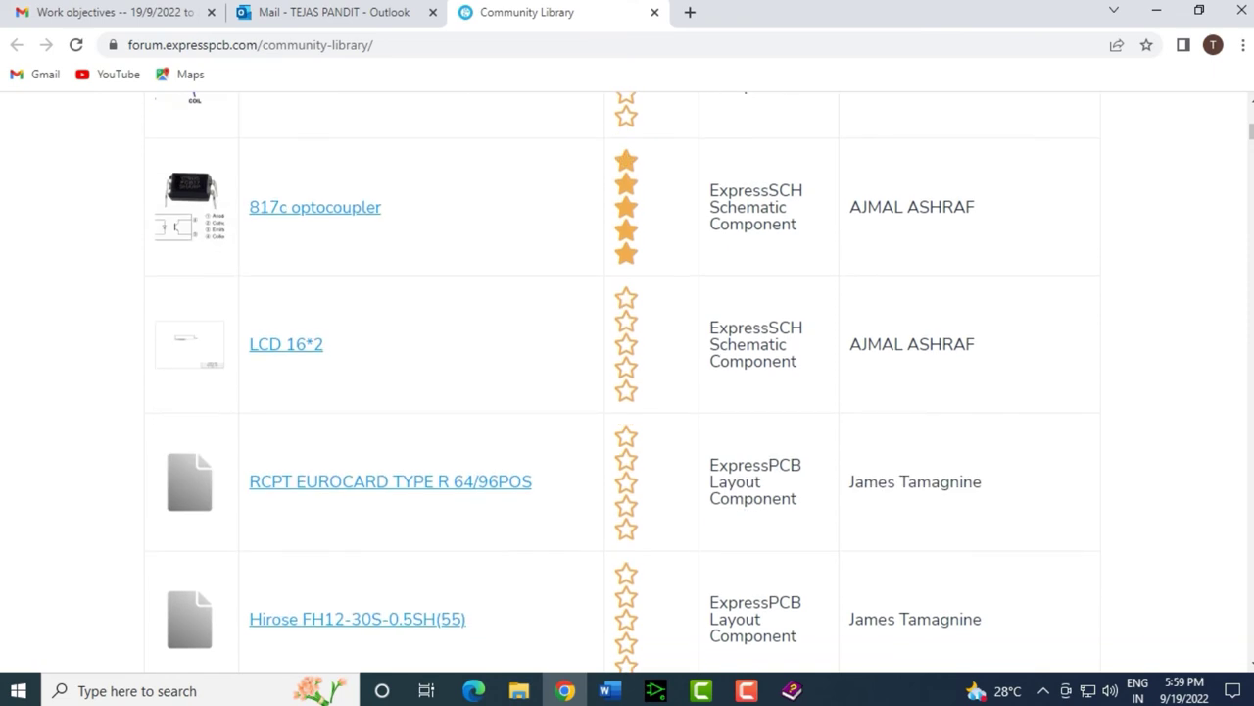
pyautogui.scroll(-6, 627, 382)
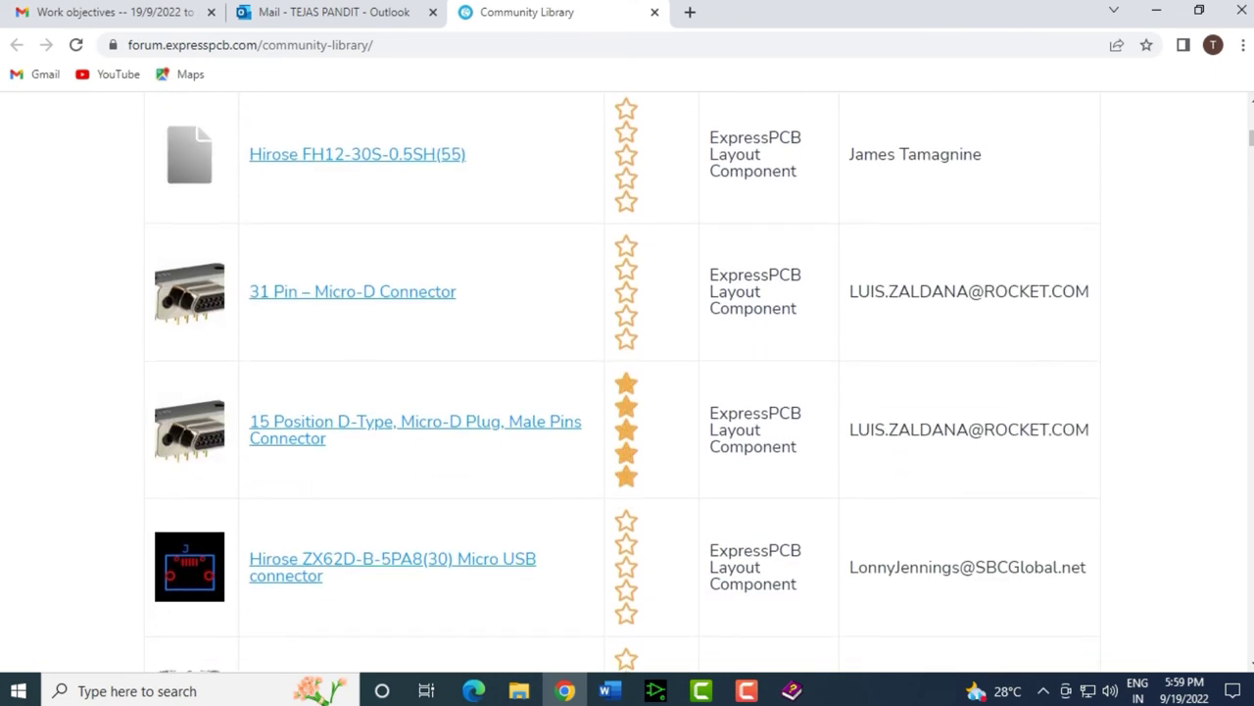
pyautogui.scroll(-12, 627, 381)
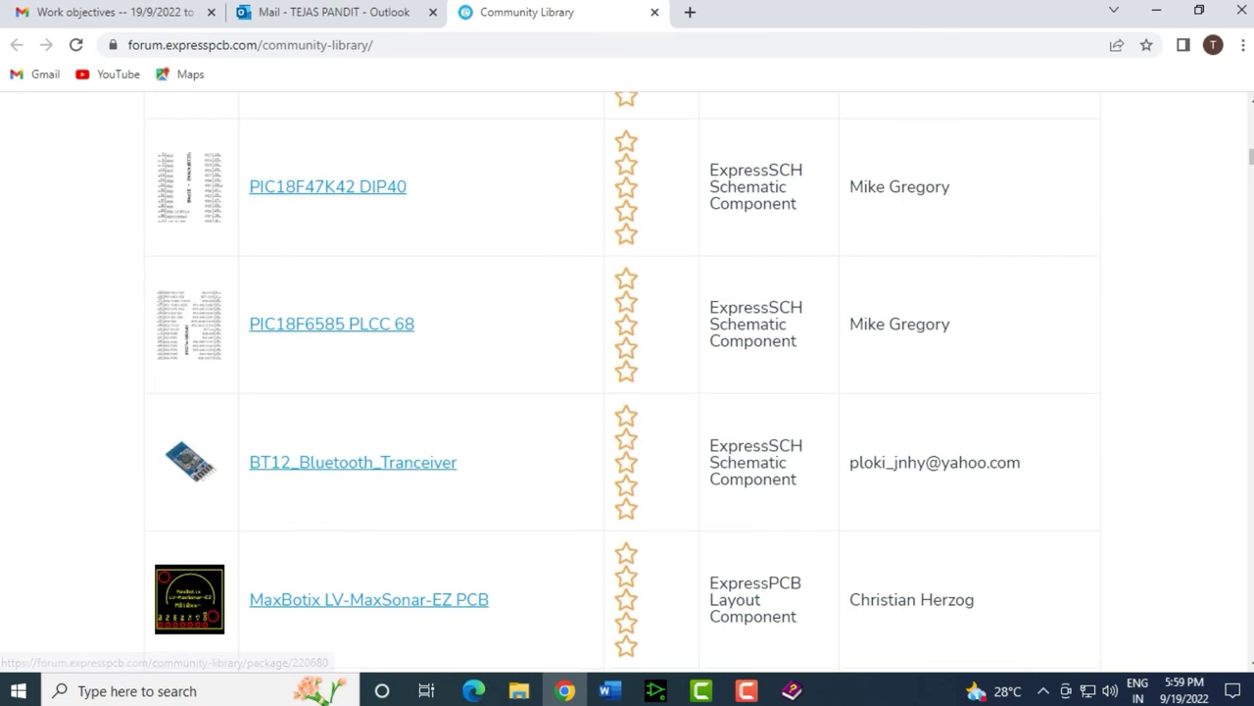
pyautogui.scroll(5, 627, 381)
pyautogui.scroll(15, 627, 382)
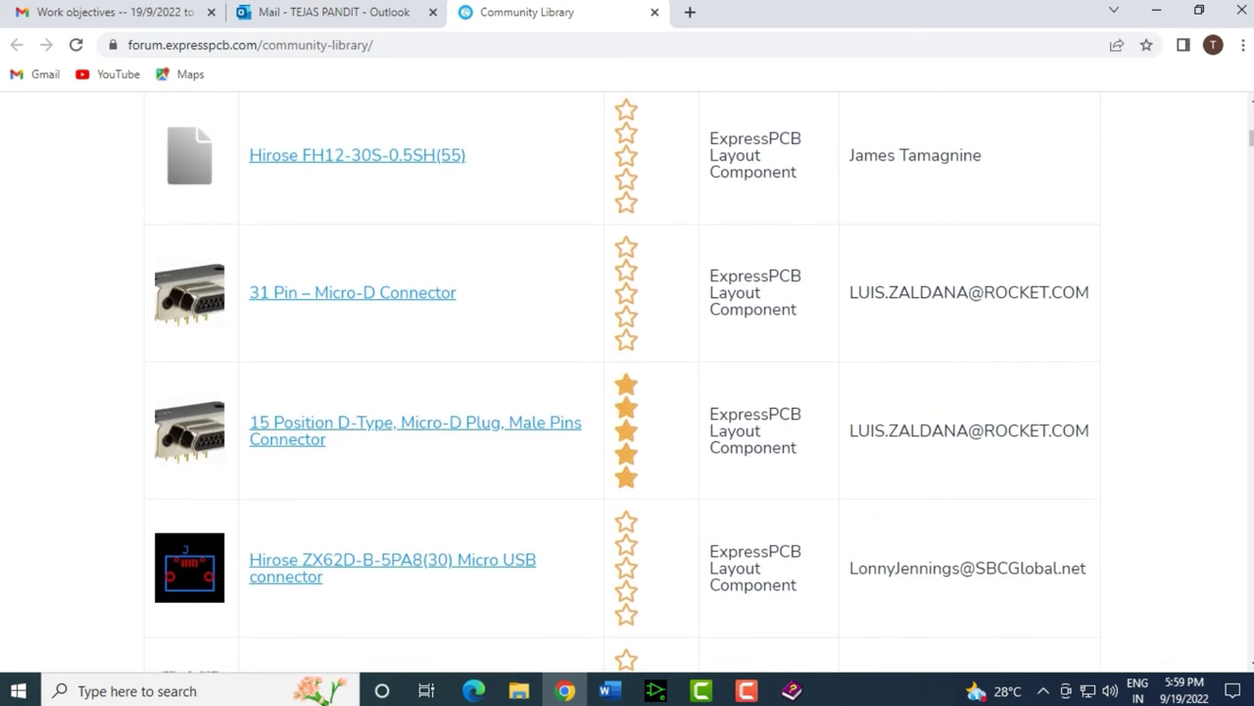
pyautogui.scroll(-4, 627, 381)
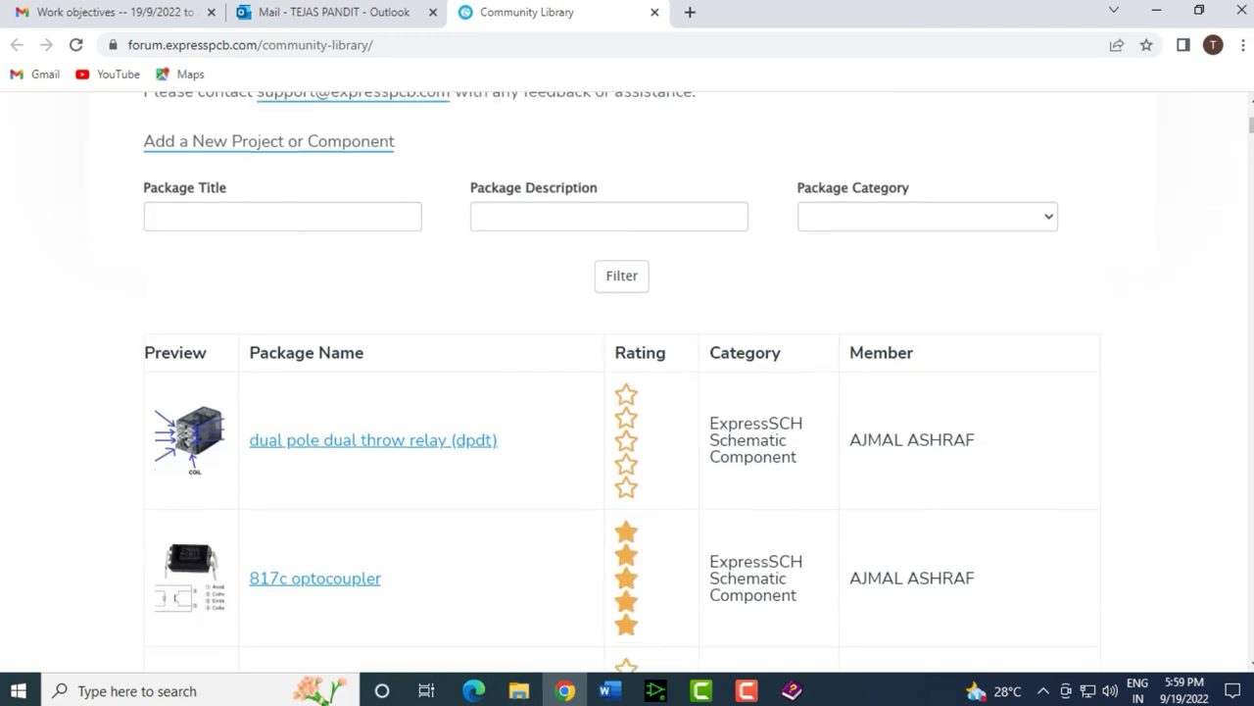
pyautogui.scroll(-14, 627, 381)
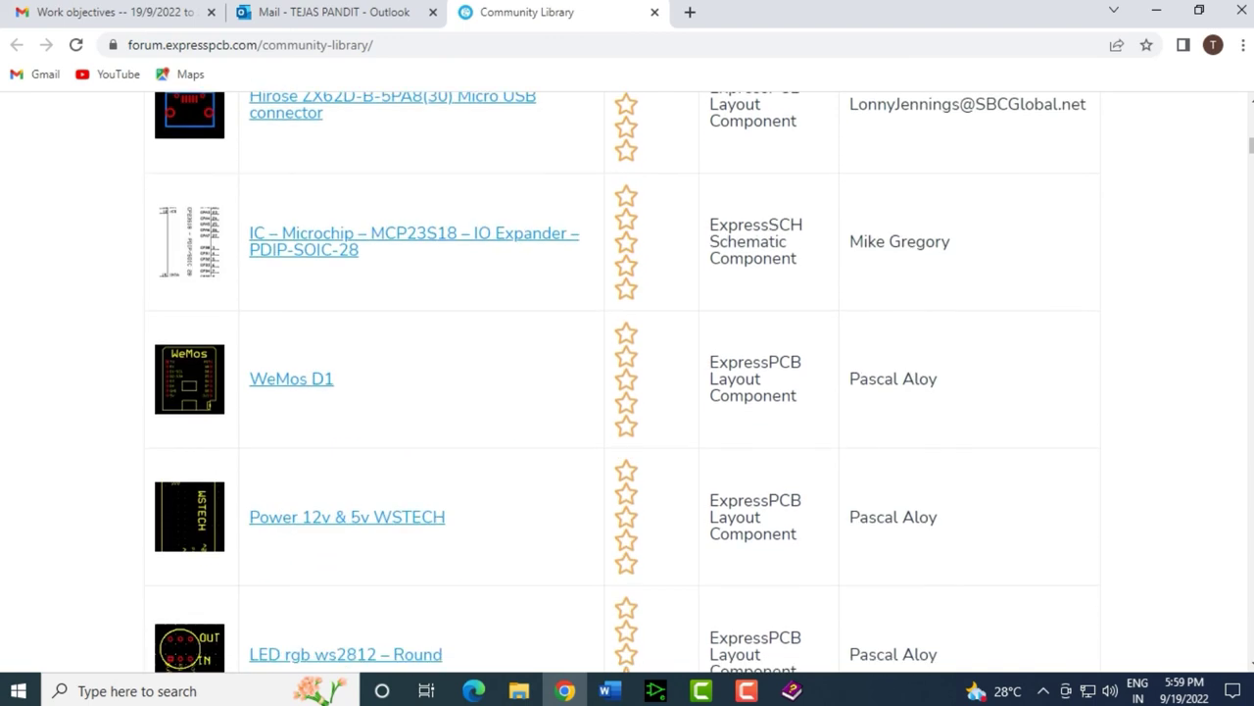
pyautogui.scroll(-4, 627, 381)
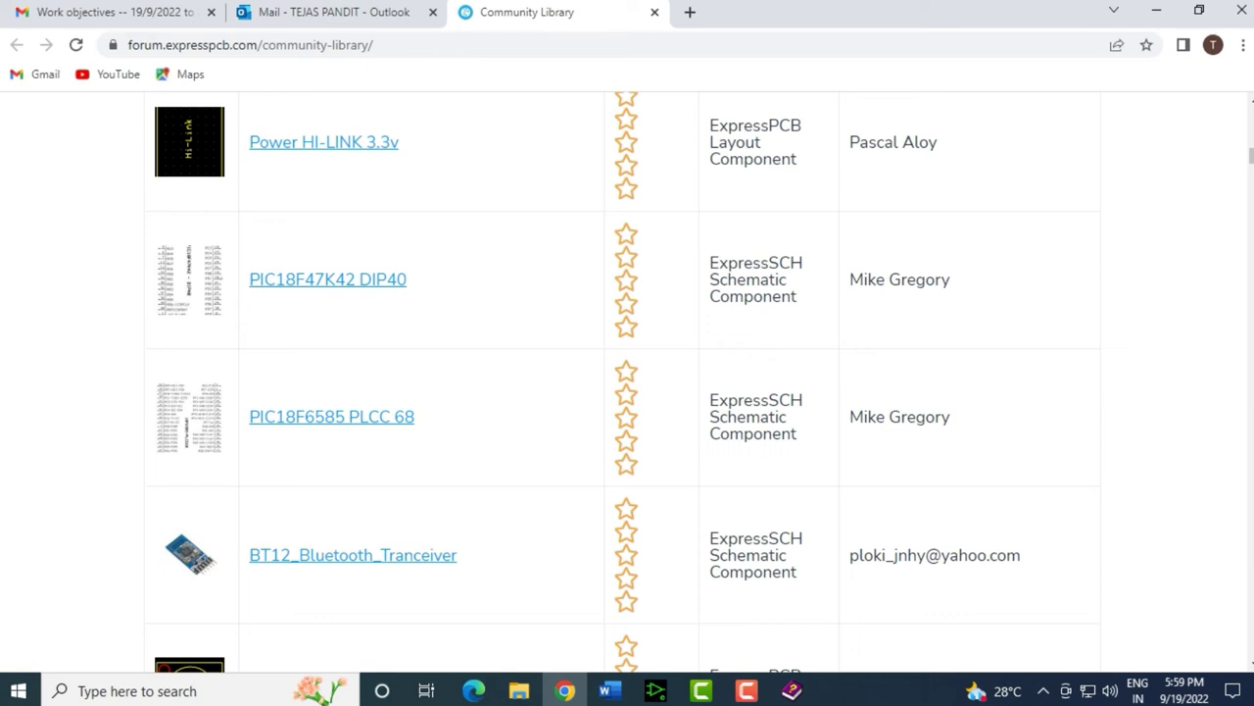
# - Close the Community Library page, return to the ExpressSCH Plus schematic and deselect the circuit
pyautogui.click(655, 12)
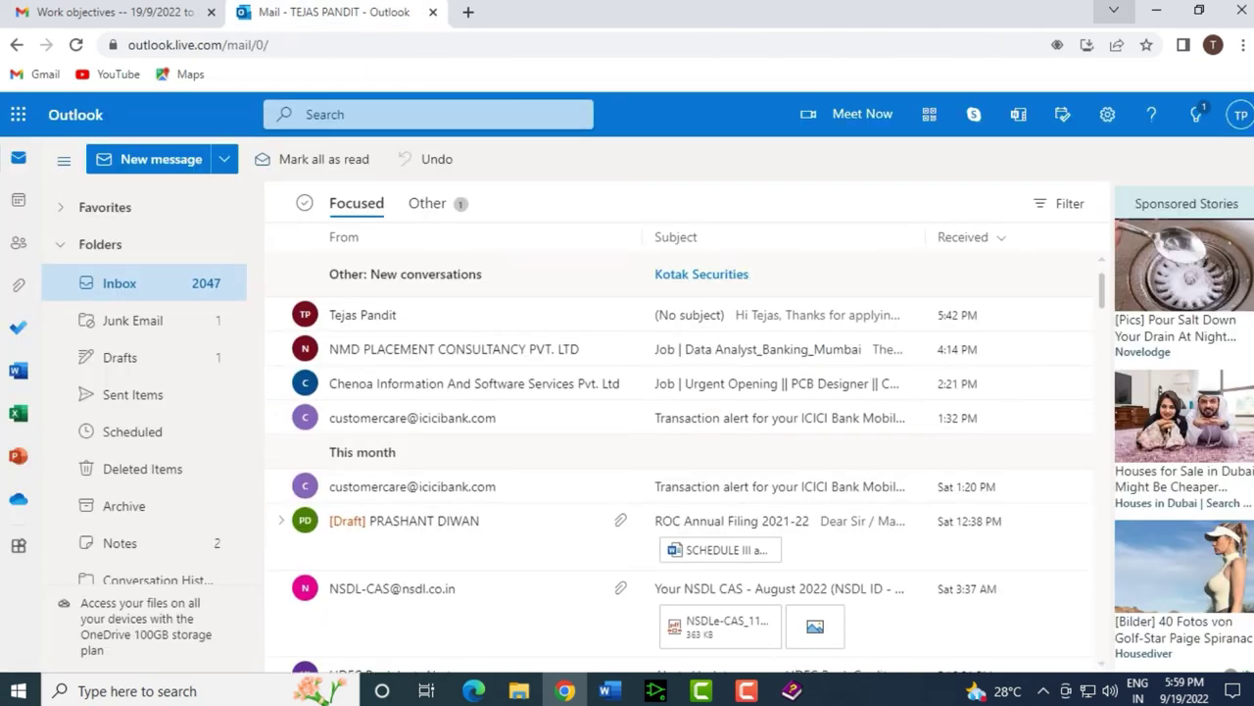
pyautogui.click(1156, 10)
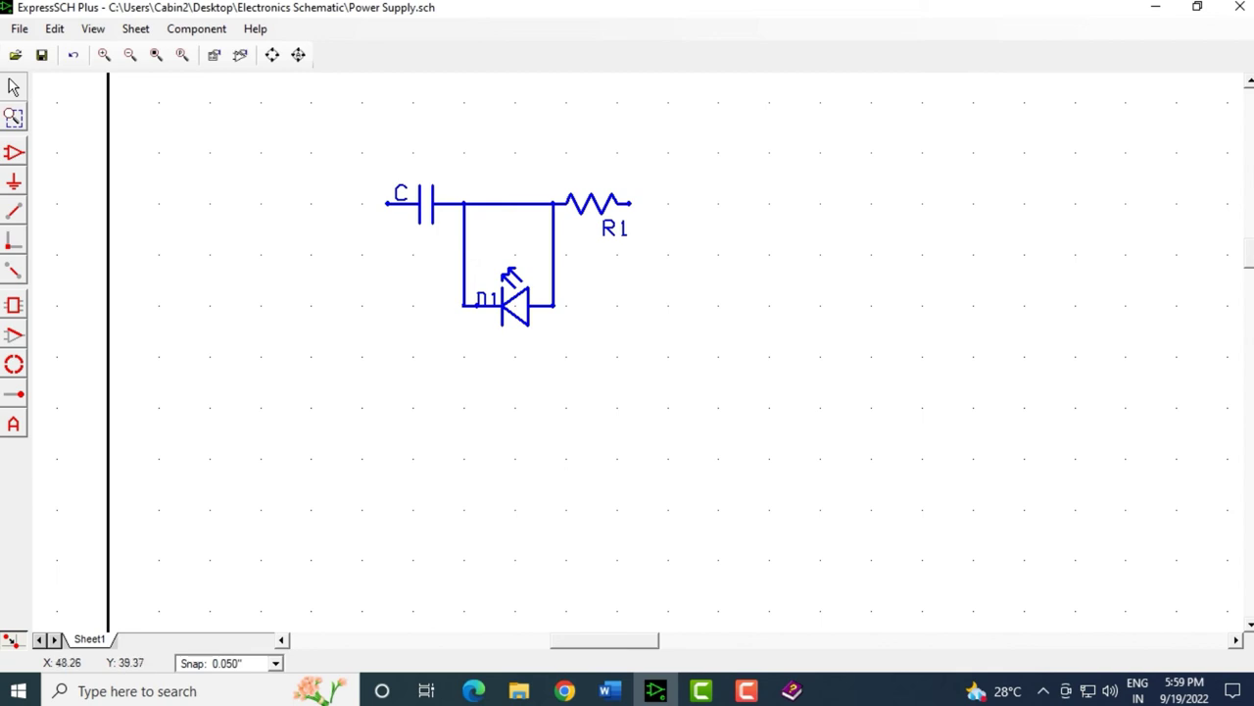
pyautogui.click(540, 420)
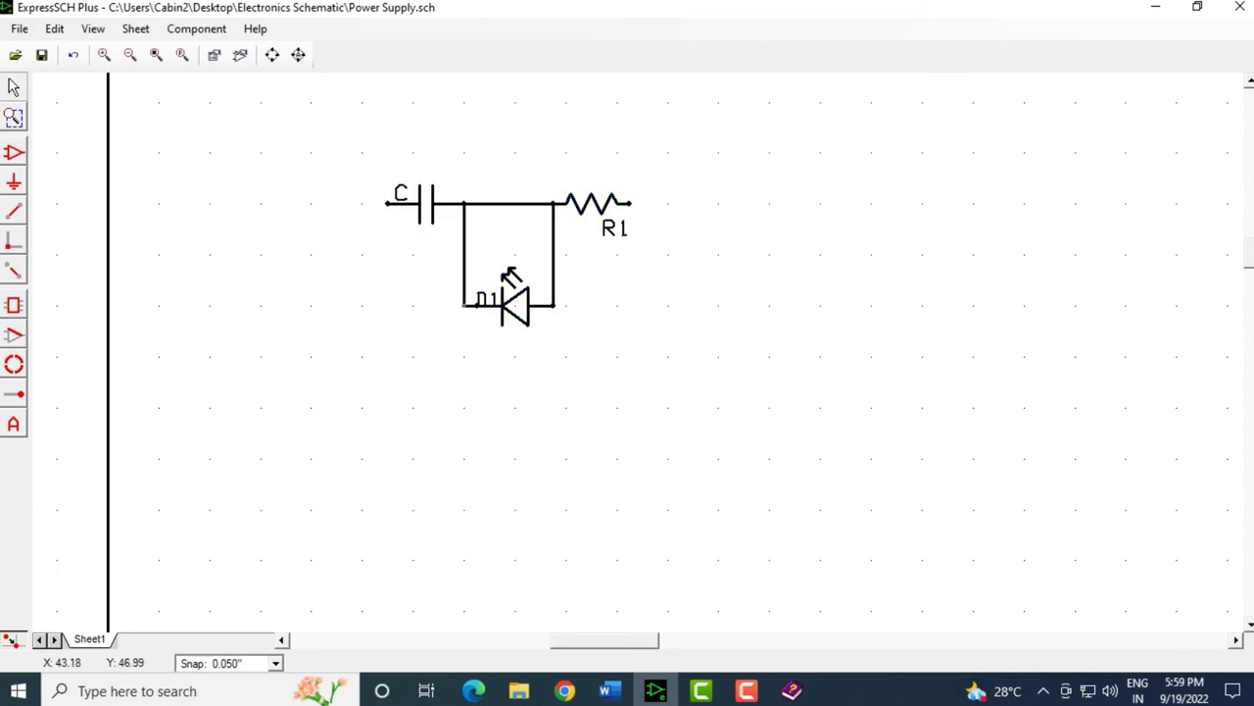
pyautogui.click(196, 29)
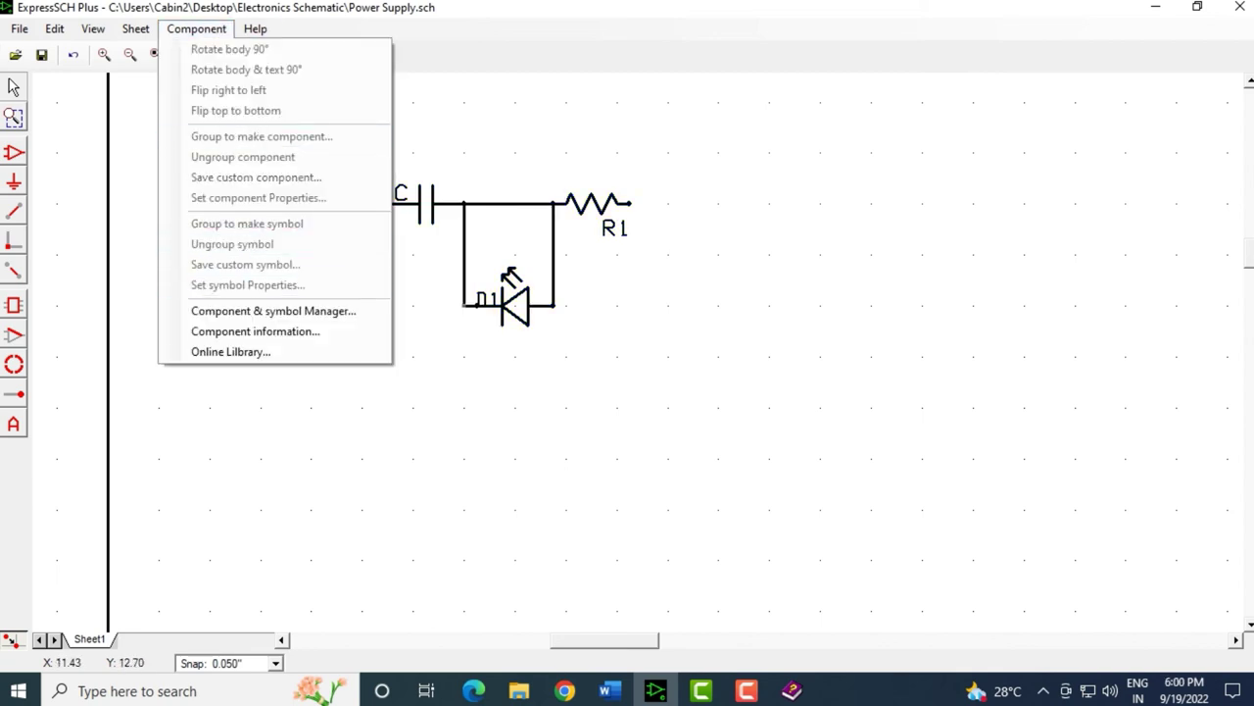
pyautogui.press('Escape')
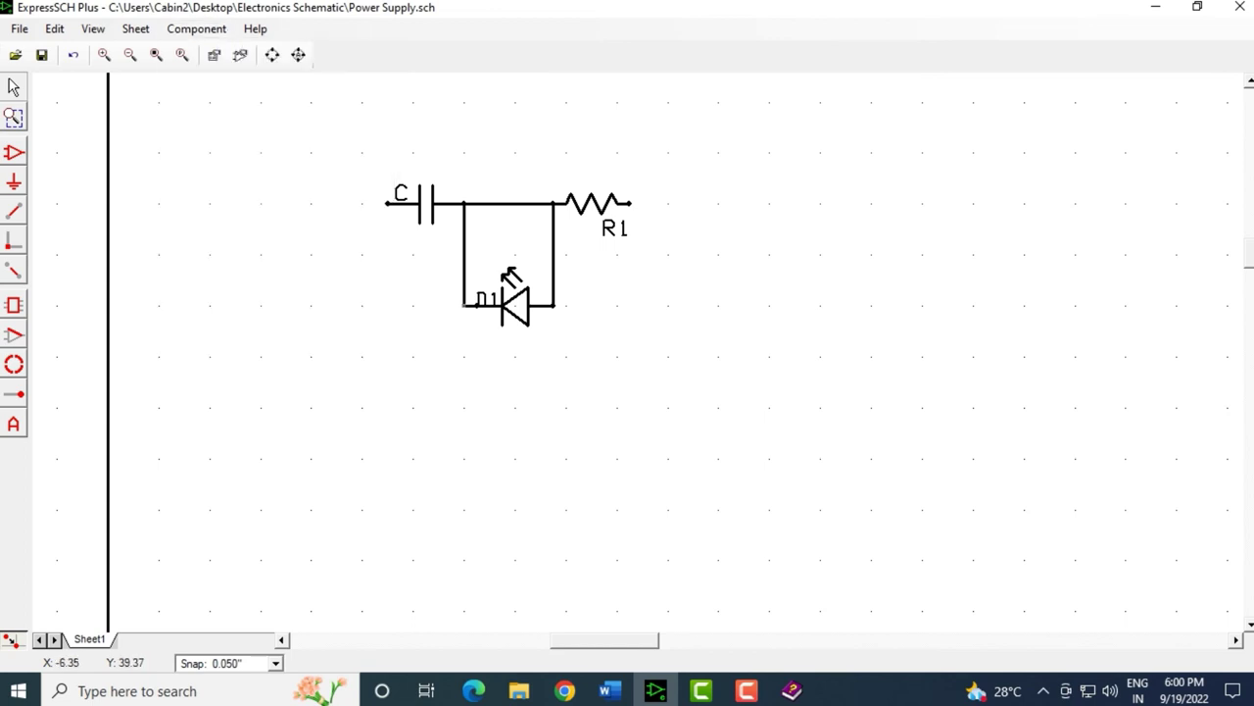
# - Open the ExpressSCH user's manual and go to its Editing the Schematic section
pyautogui.click(254, 28)
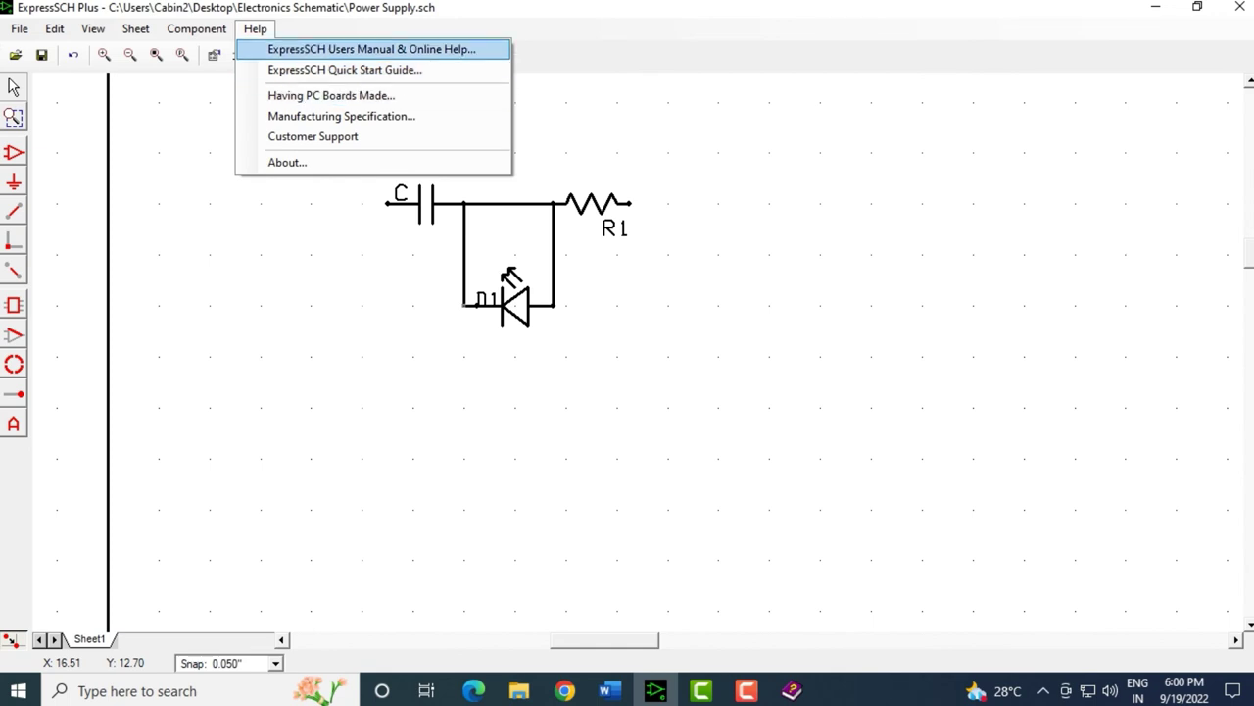
pyautogui.press('Return')
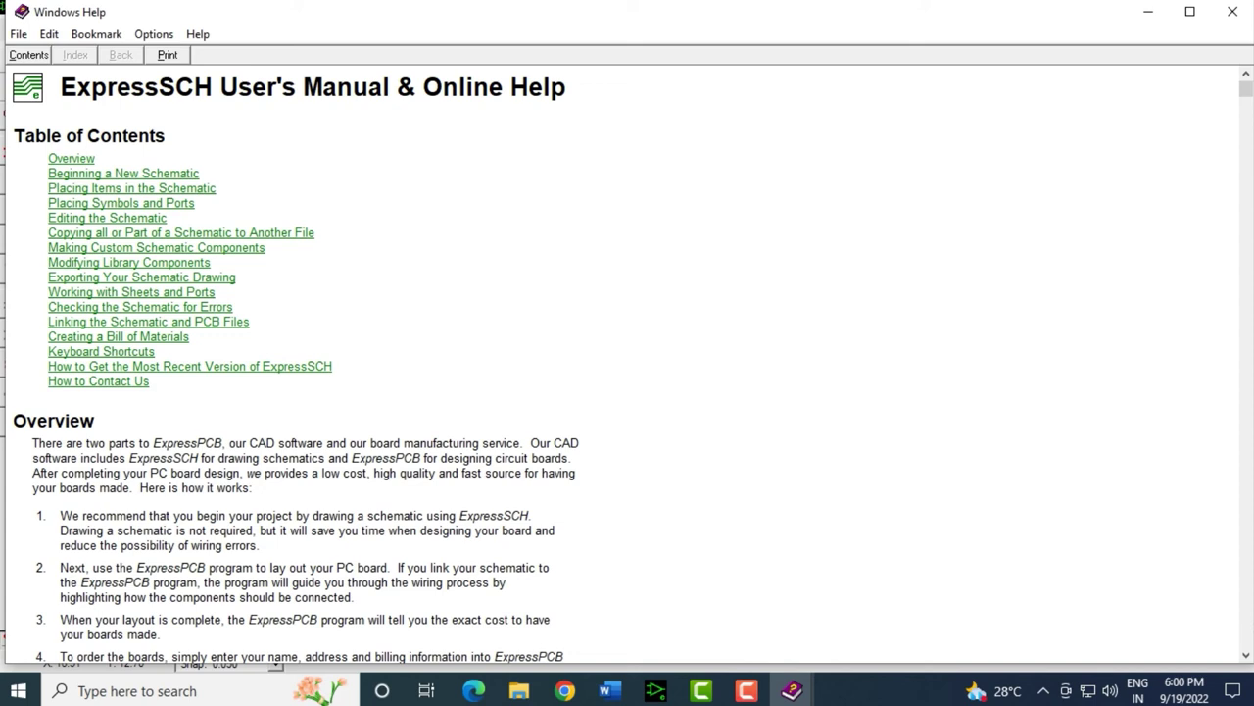
pyautogui.click(107, 217)
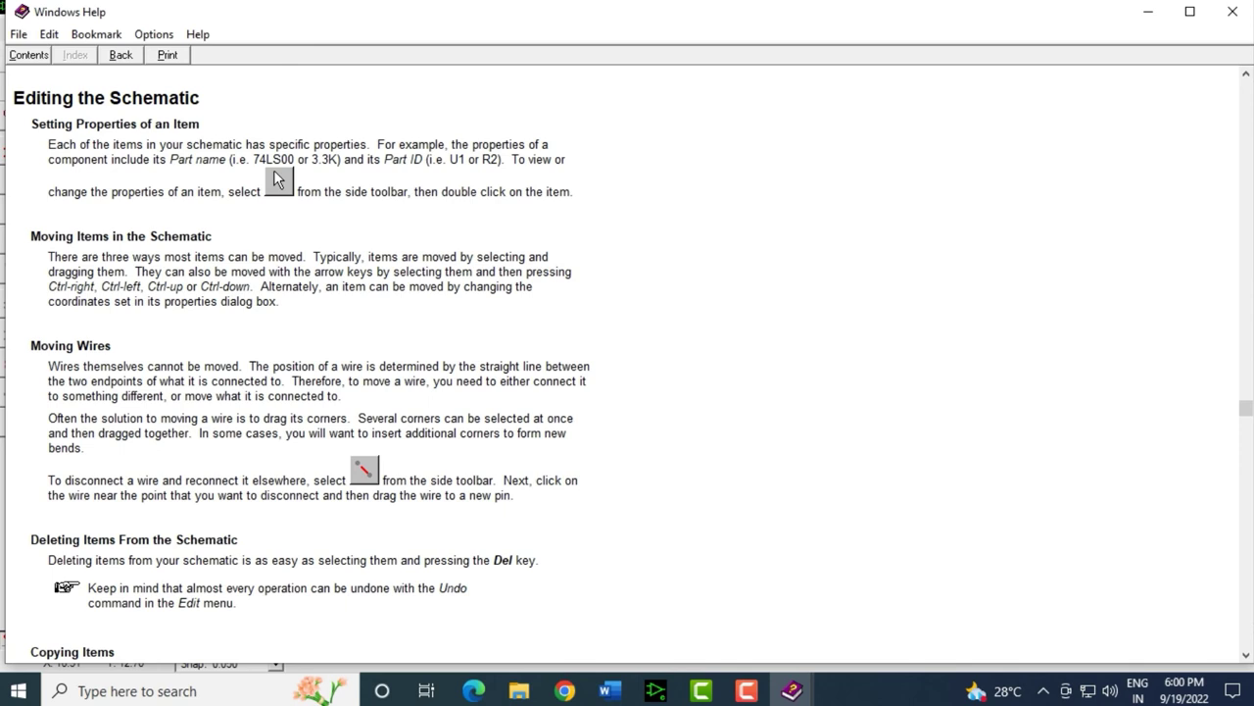
# - Read the manual's guidance on item properties, moving items and wires, and custom or modified library components
pyautogui.moveTo(31, 123); pyautogui.dragTo(268, 144)
pyautogui.moveTo(31, 236); pyautogui.dragTo(225, 256)
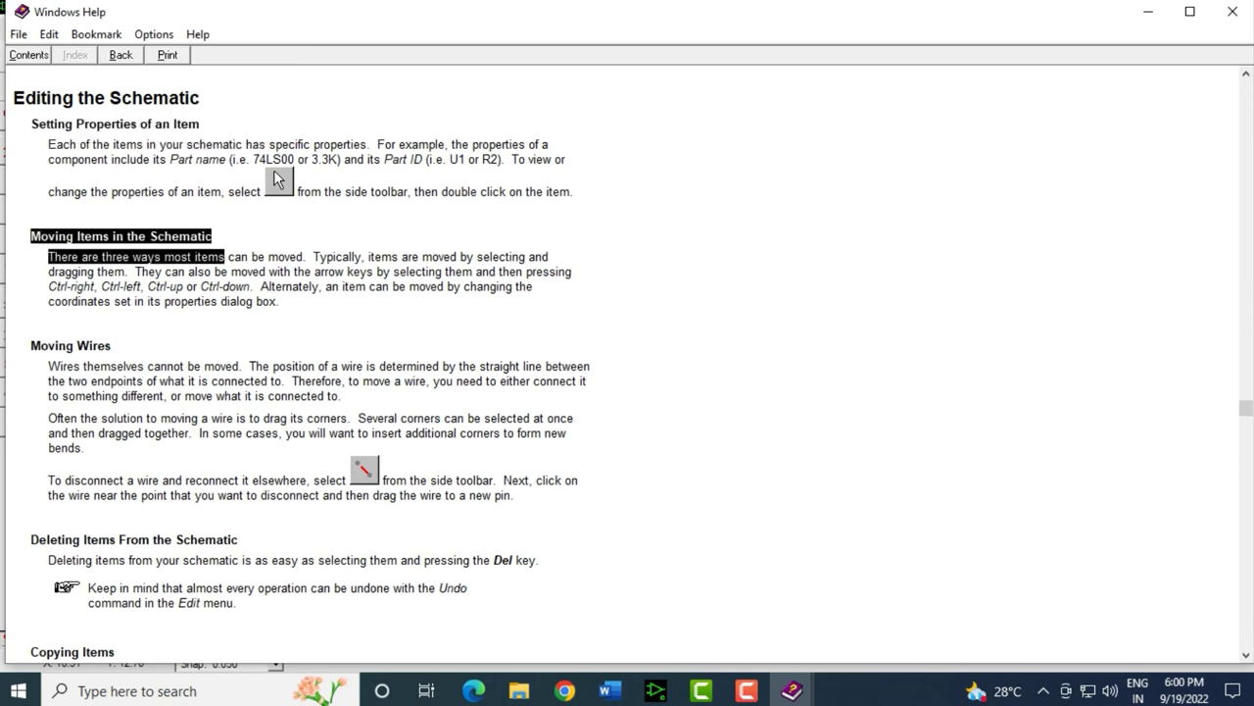
pyautogui.moveTo(31, 345); pyautogui.dragTo(174, 381)
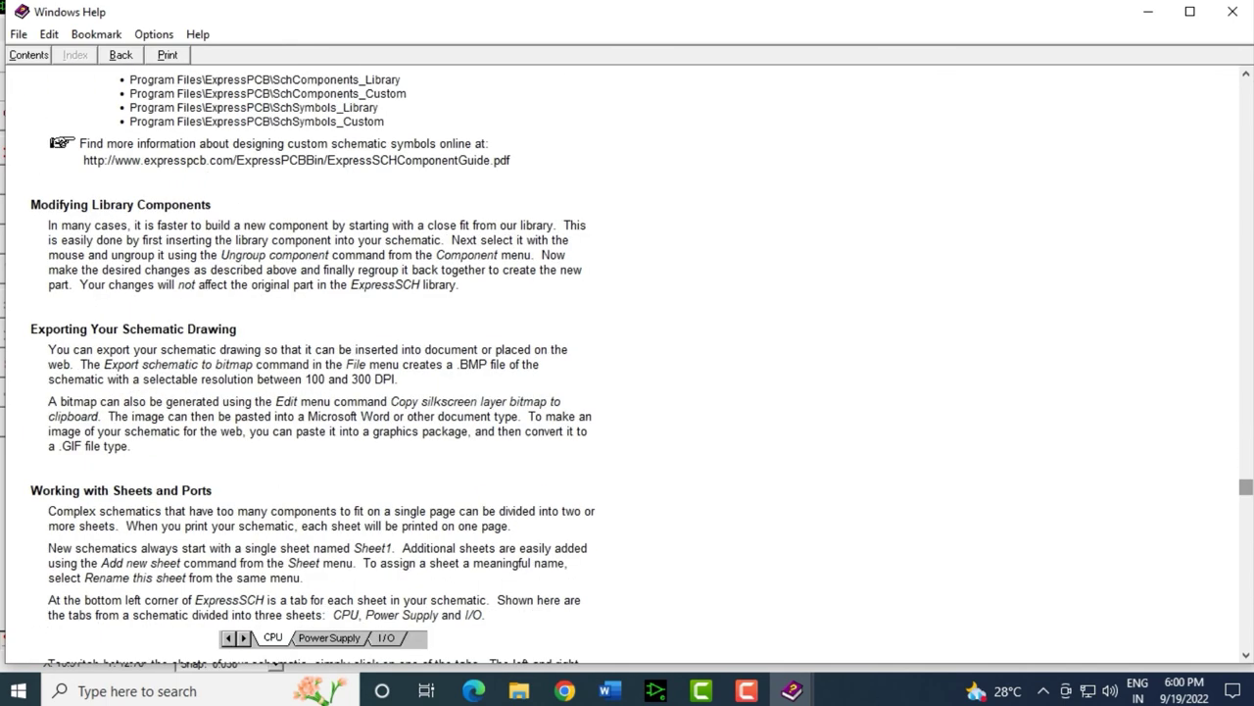
pyautogui.scroll(8, 311, 365)
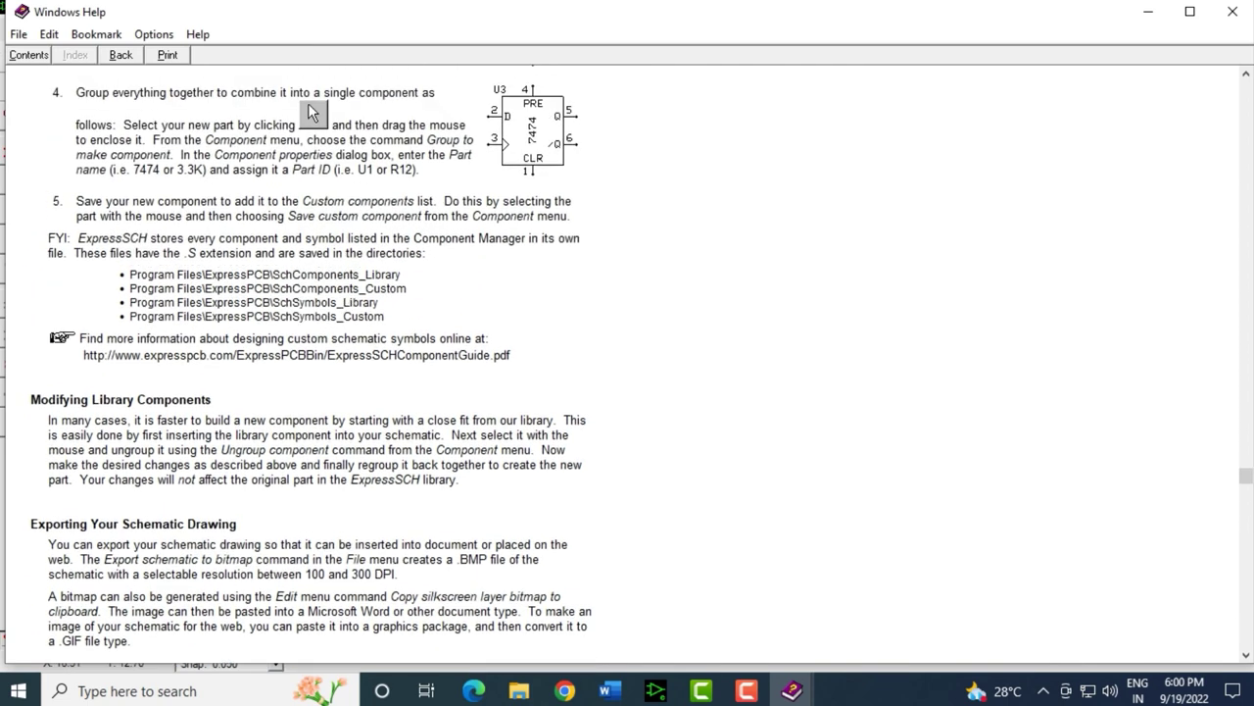
# - Review the manual's instructions for making custom schematic components and its right-click menu notes, and close the manual
pyautogui.scroll(5, 308, 365)
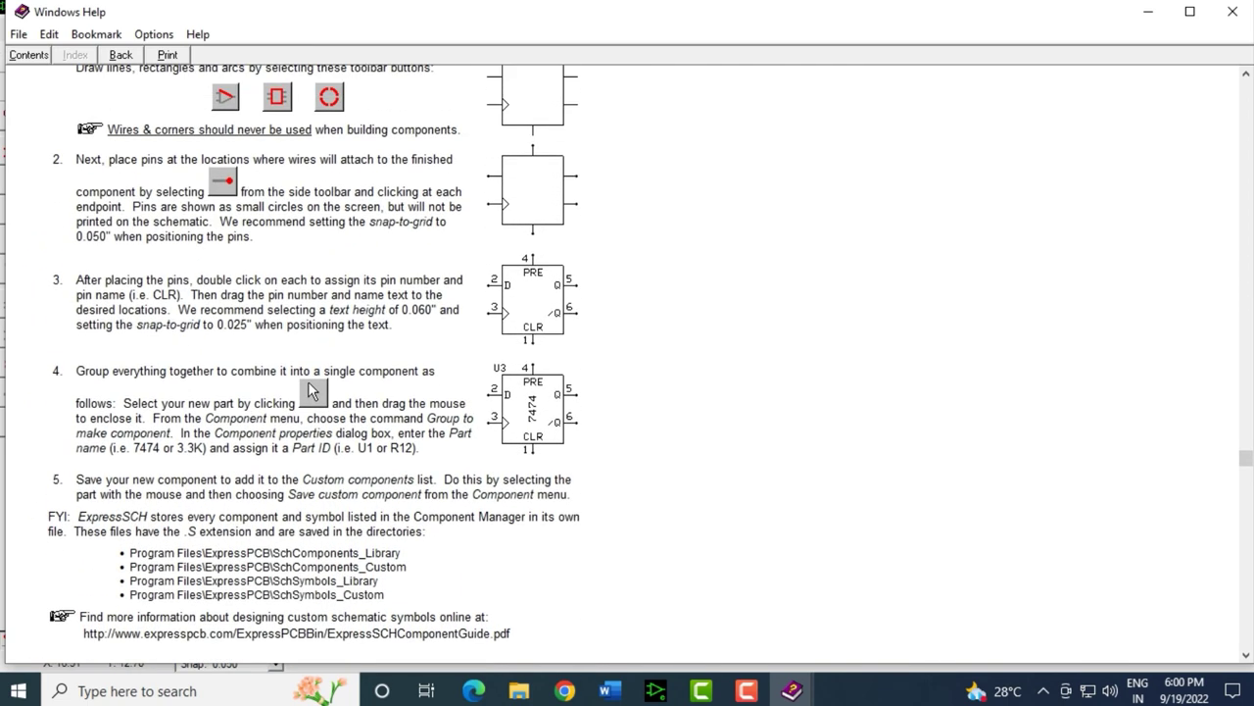
pyautogui.scroll(2, 308, 364)
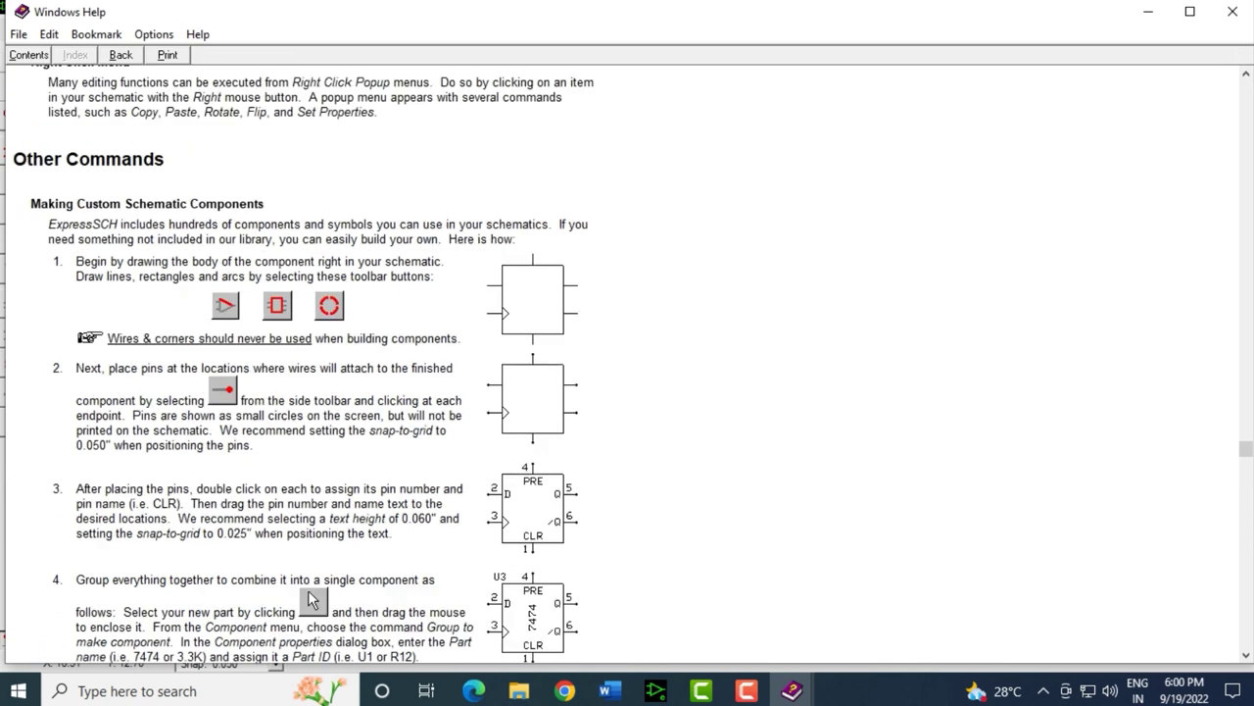
pyautogui.scroll(2, 311, 599)
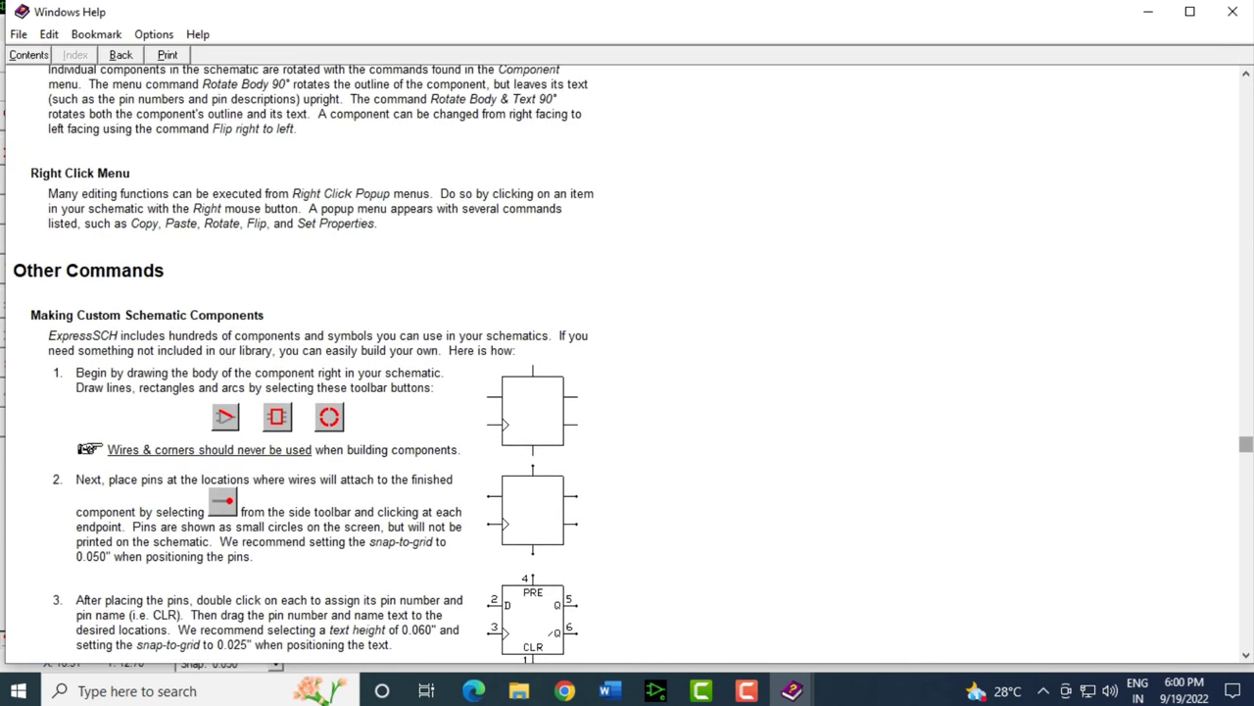
pyautogui.click(1232, 12)
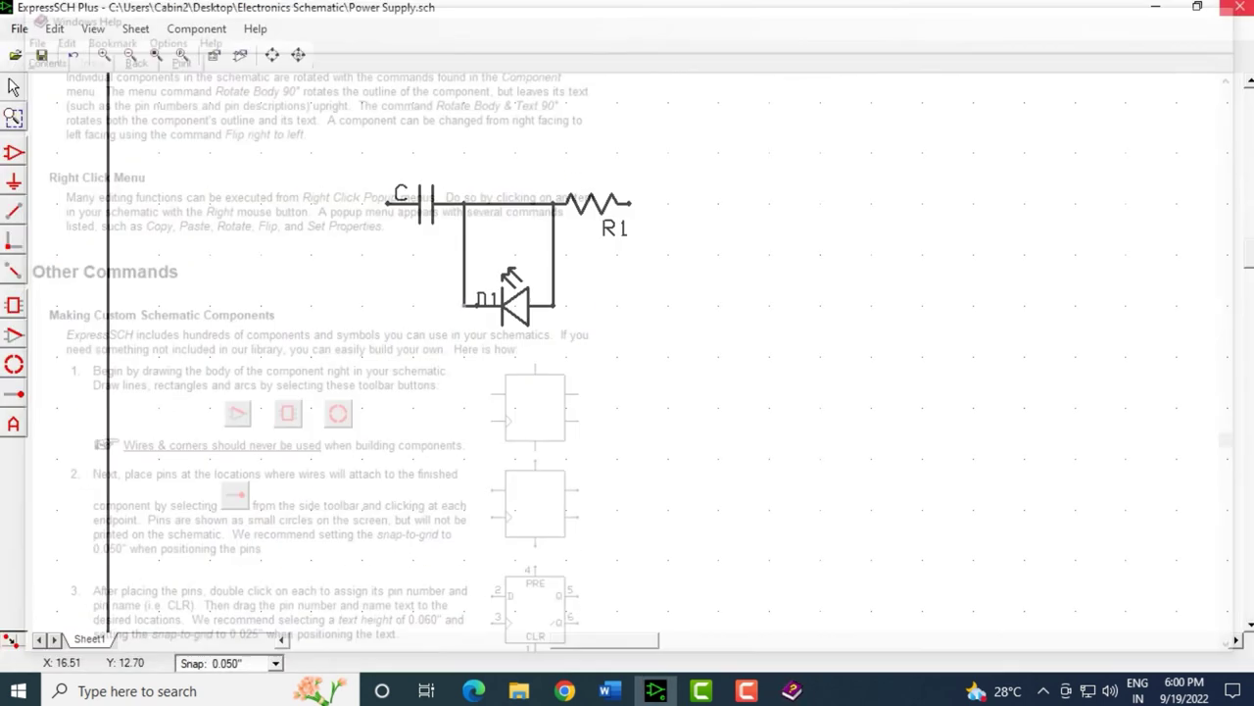
pyautogui.click(747, 690)
pyautogui.click(747, 691)
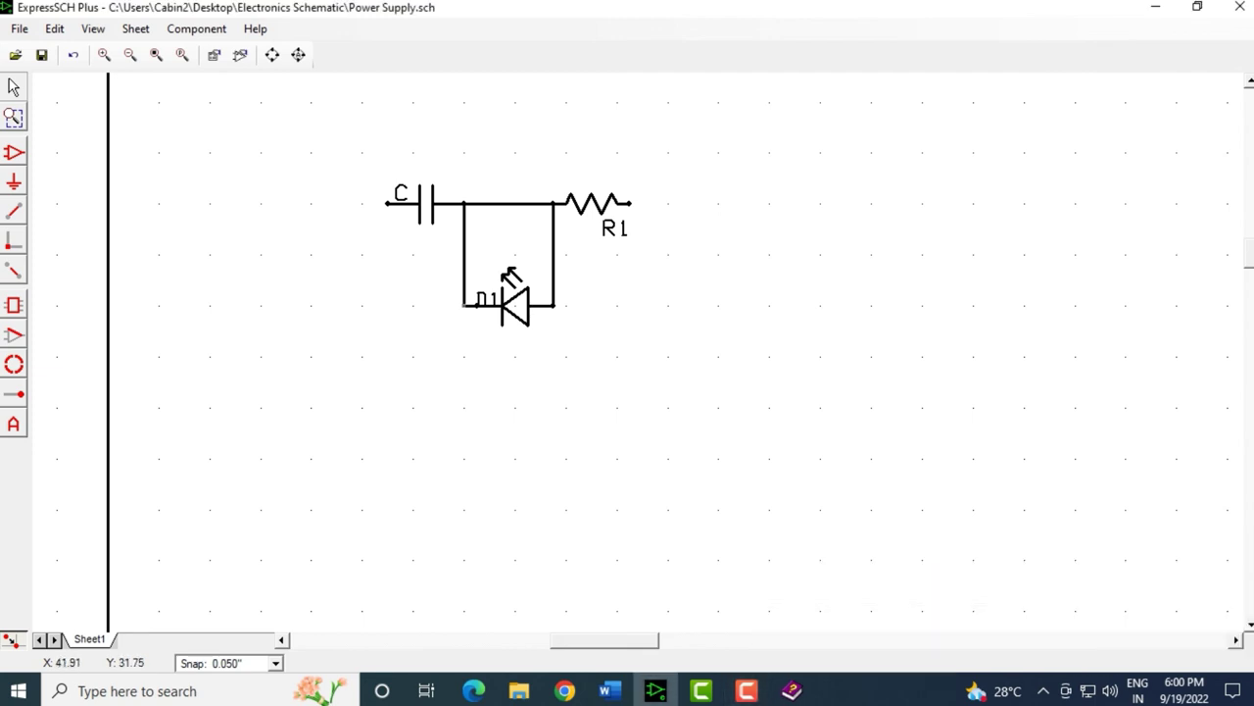
# - Open the ExpressSCH Quick Start Guide, examine its custom component and item editing guidance, and close it
pyautogui.click(254, 29)
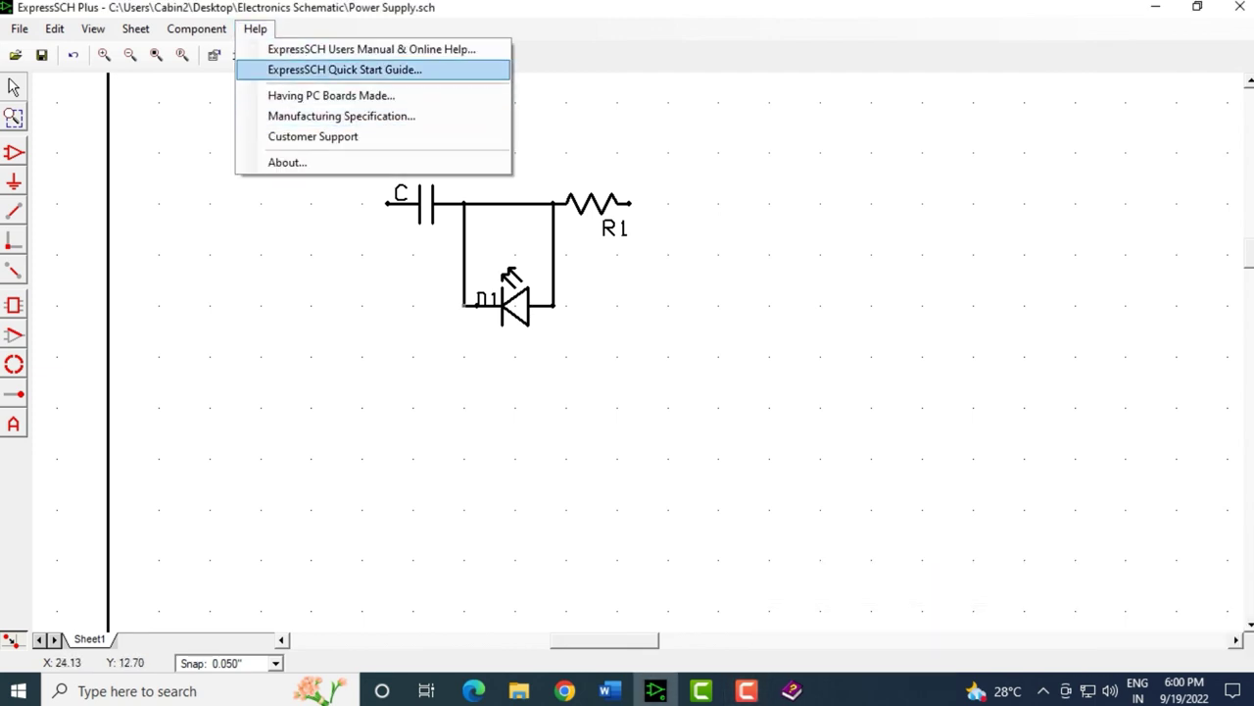
pyautogui.click(344, 70)
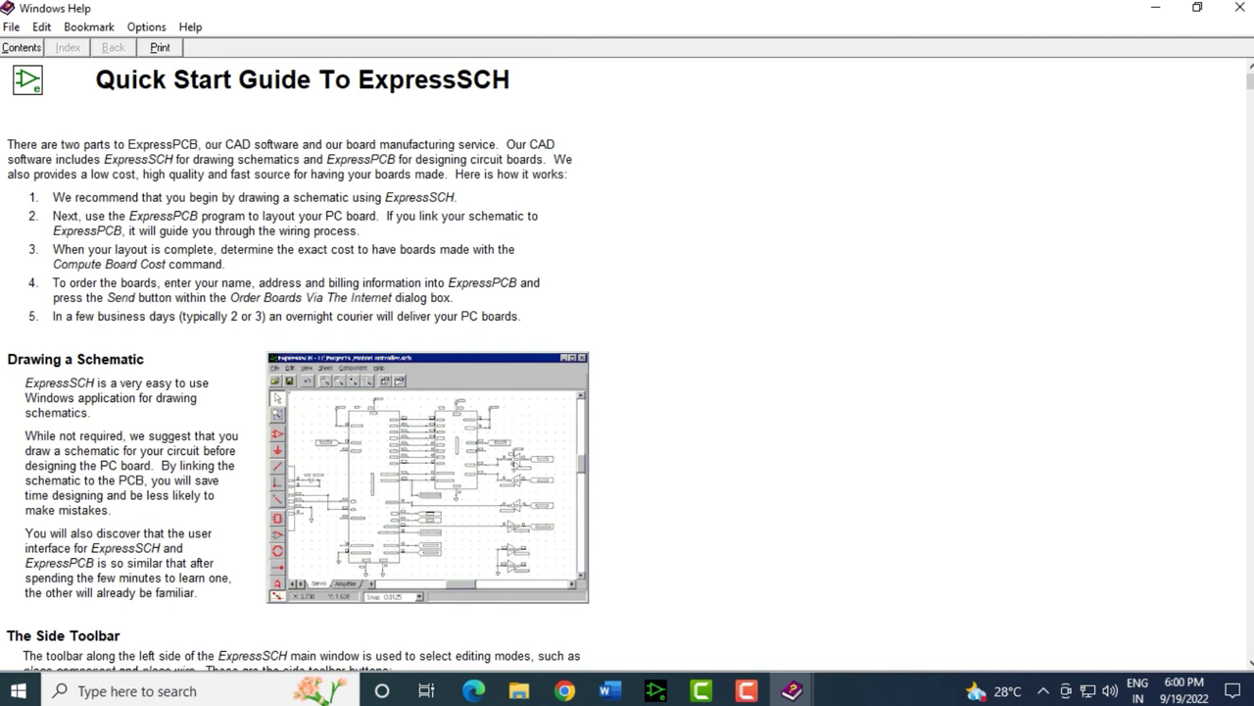
pyautogui.moveTo(1249, 81); pyautogui.dragTo(1251, 446)
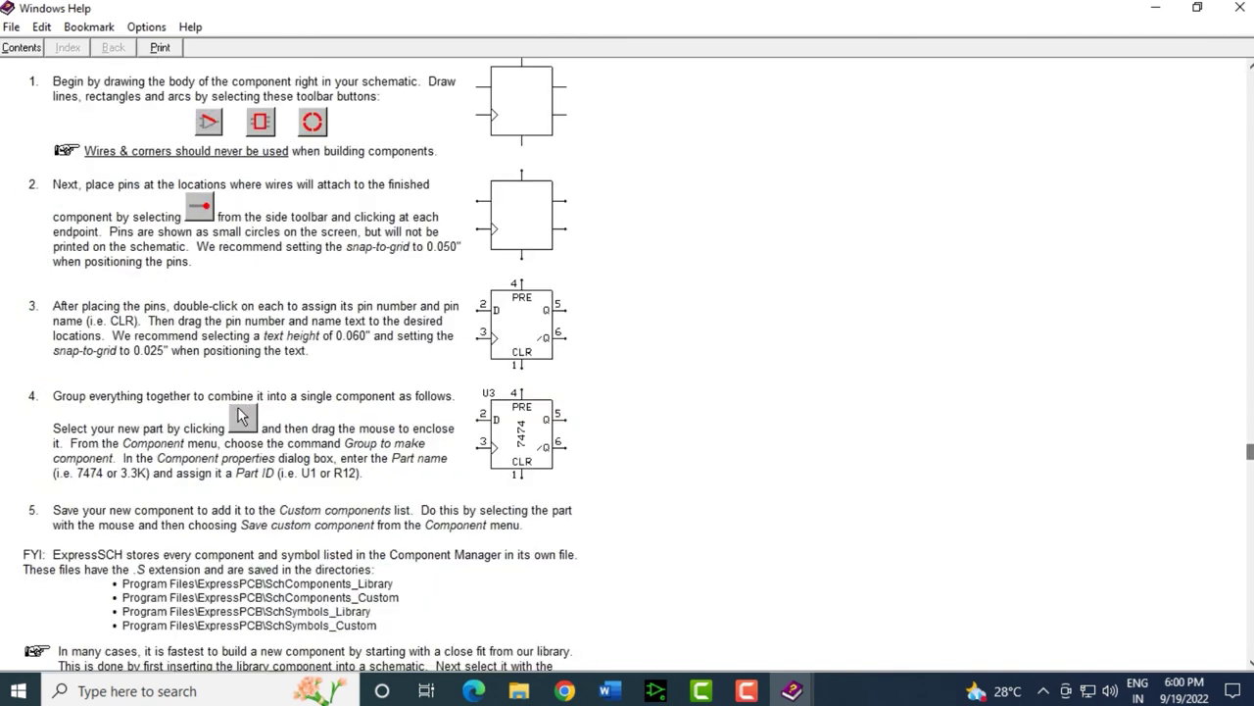
pyautogui.scroll(-5, 242, 193)
pyautogui.scroll(-1, 627, 363)
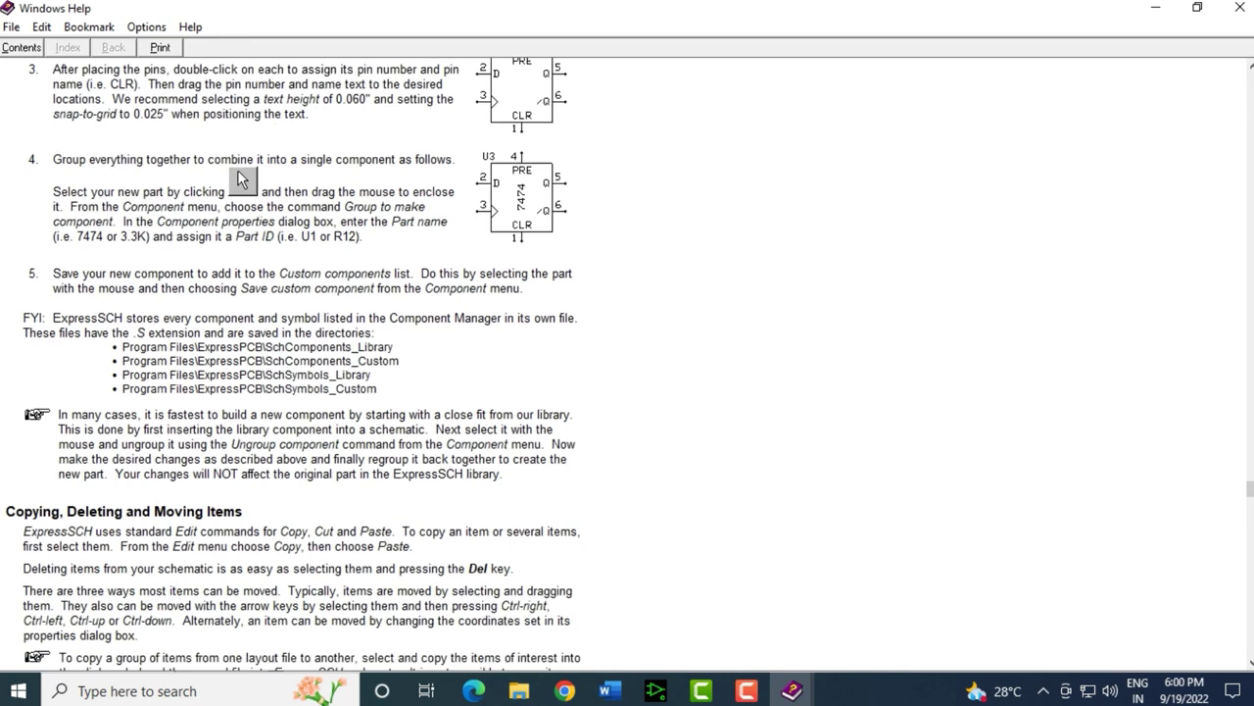
pyautogui.click(1240, 7)
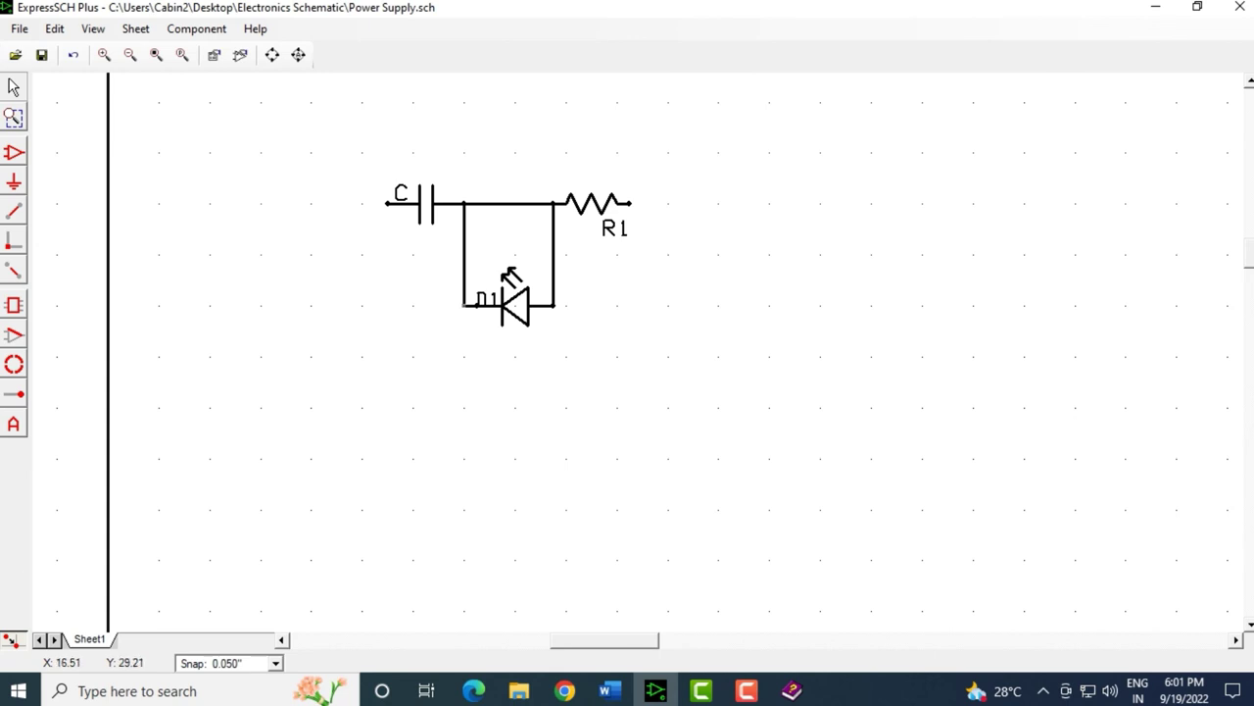
# - Select and deselect the whole circuit, and open the online help page on having PC boards made
pyautogui.moveTo(356, 148); pyautogui.dragTo(711, 370)
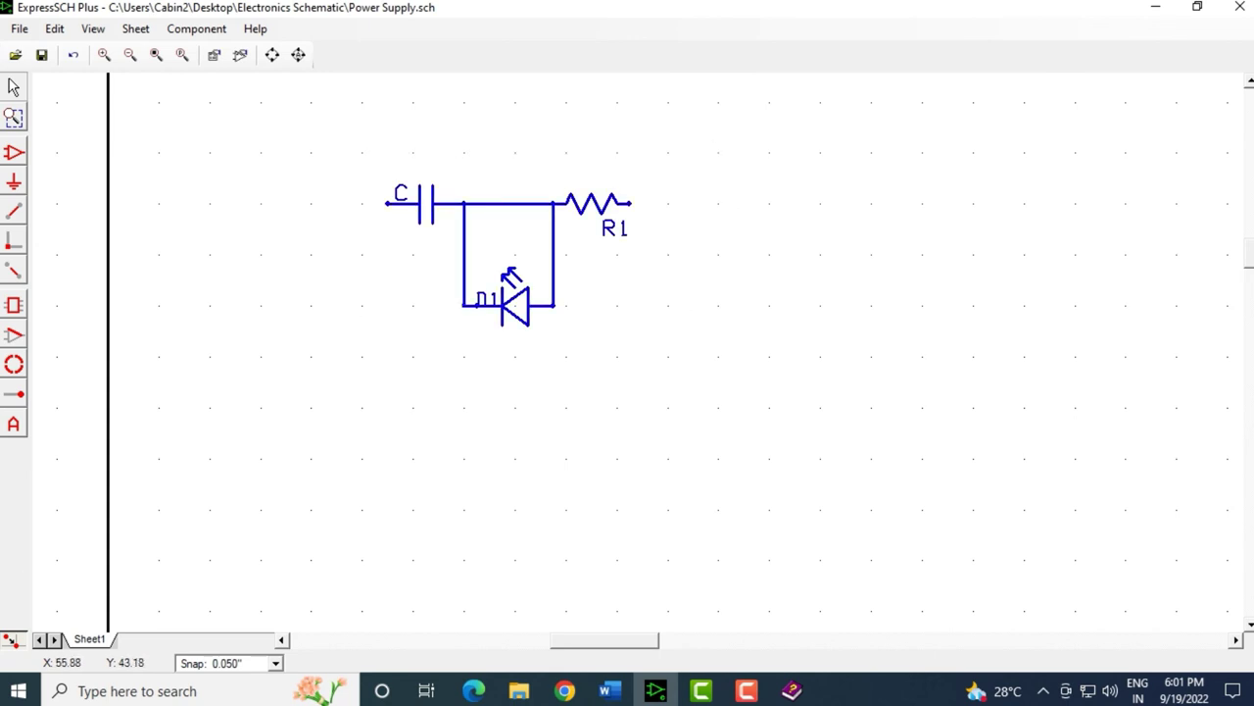
pyautogui.click(783, 357)
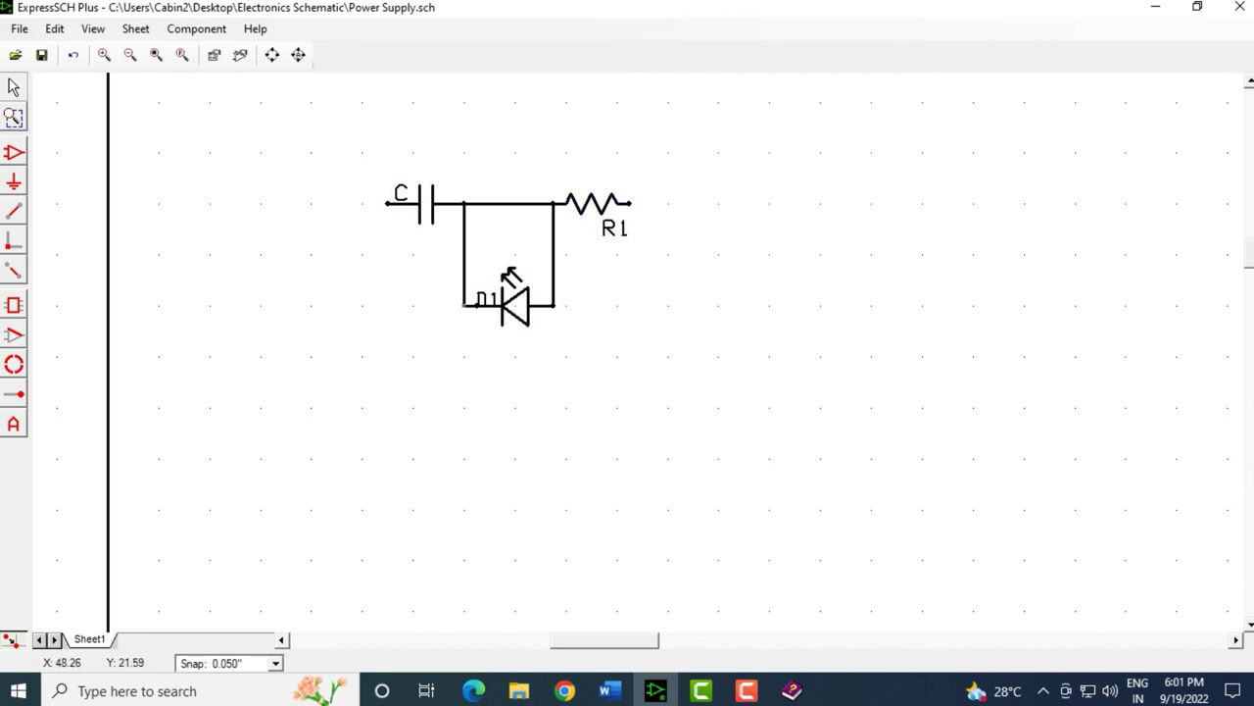
pyautogui.click(255, 28)
pyautogui.moveTo(196, 29)
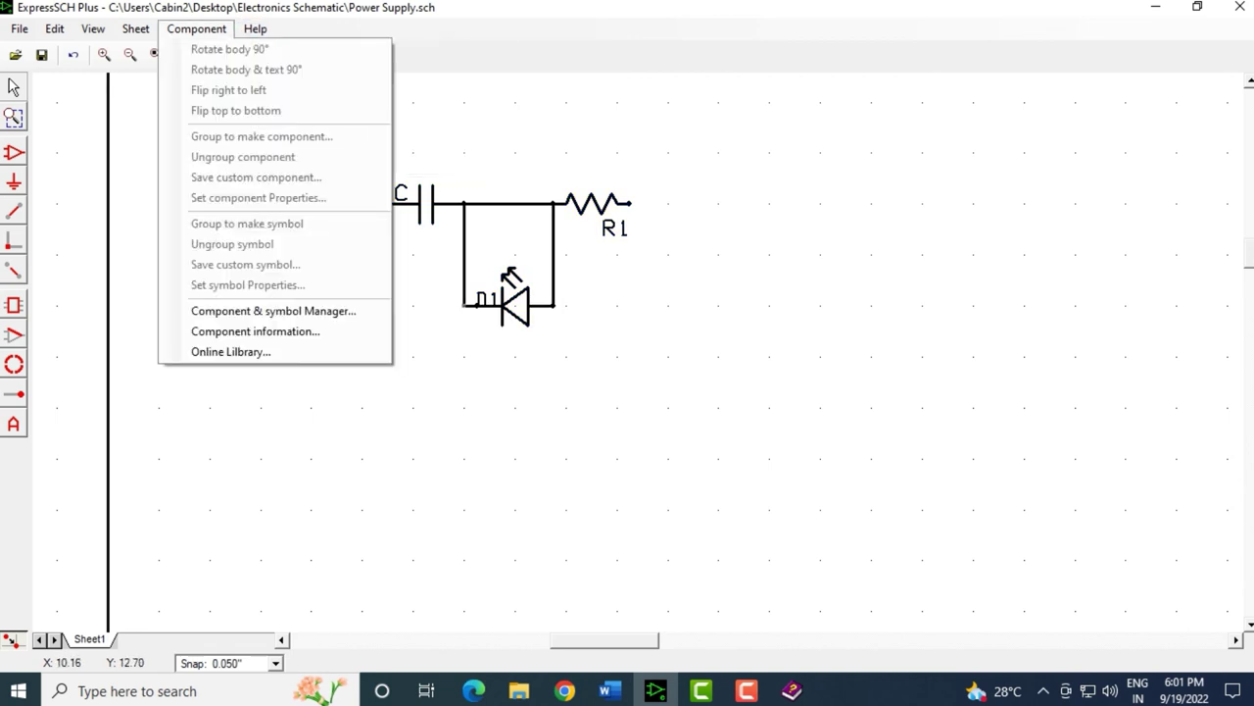
pyautogui.moveTo(255, 29)
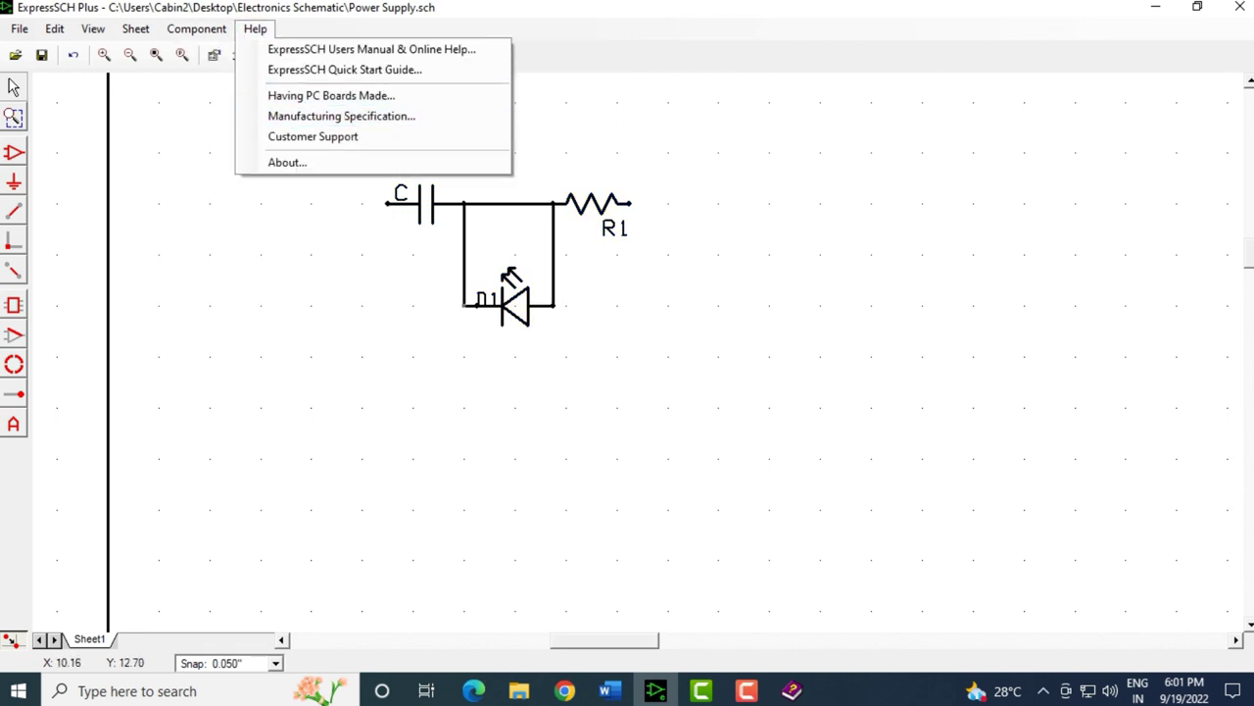
pyautogui.press('Down')
pyautogui.press('Up')
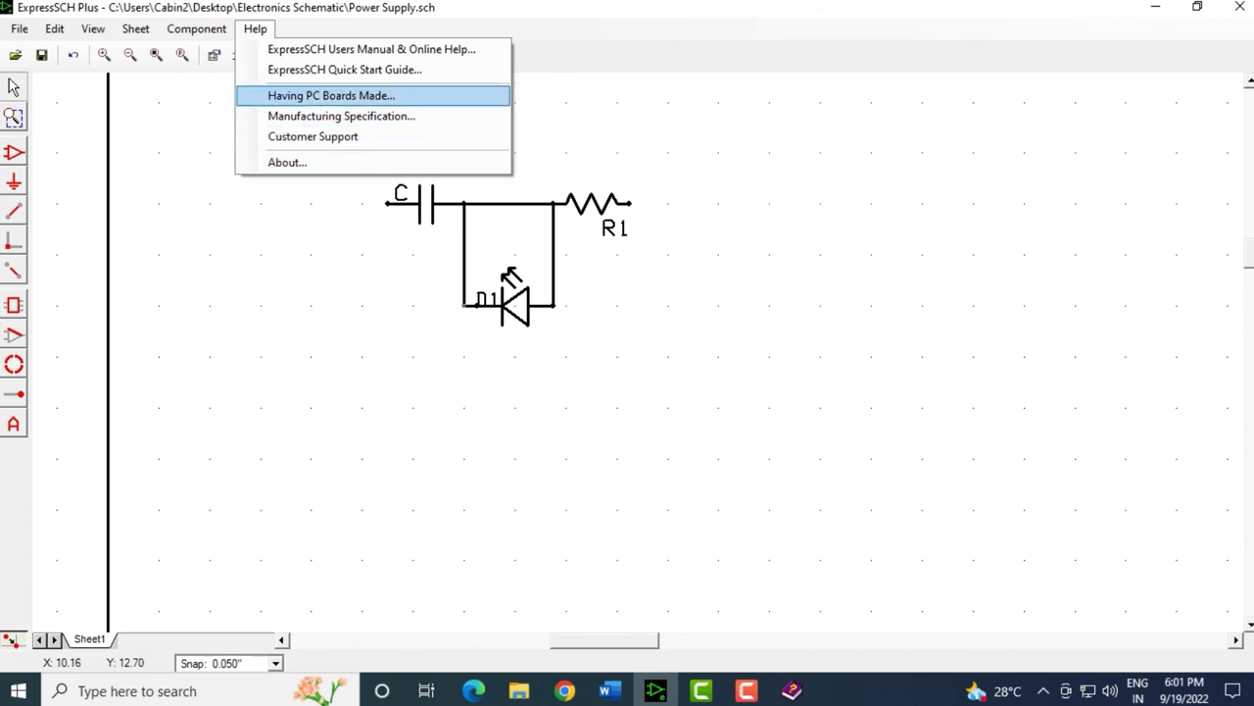
pyautogui.press('Return')
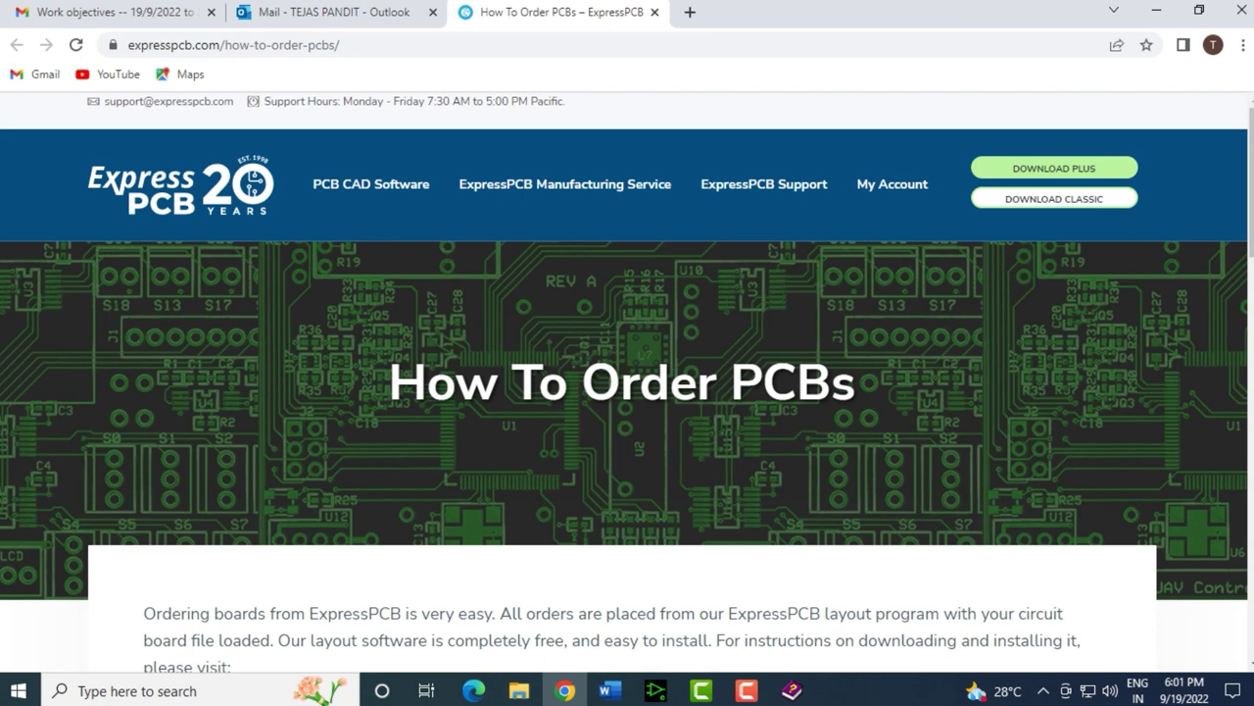
# - Skim the How To Order PCBs page, close it and return to the Power Supply schematic in ExpressSCH Plus
pyautogui.scroll(-14, 627, 392)
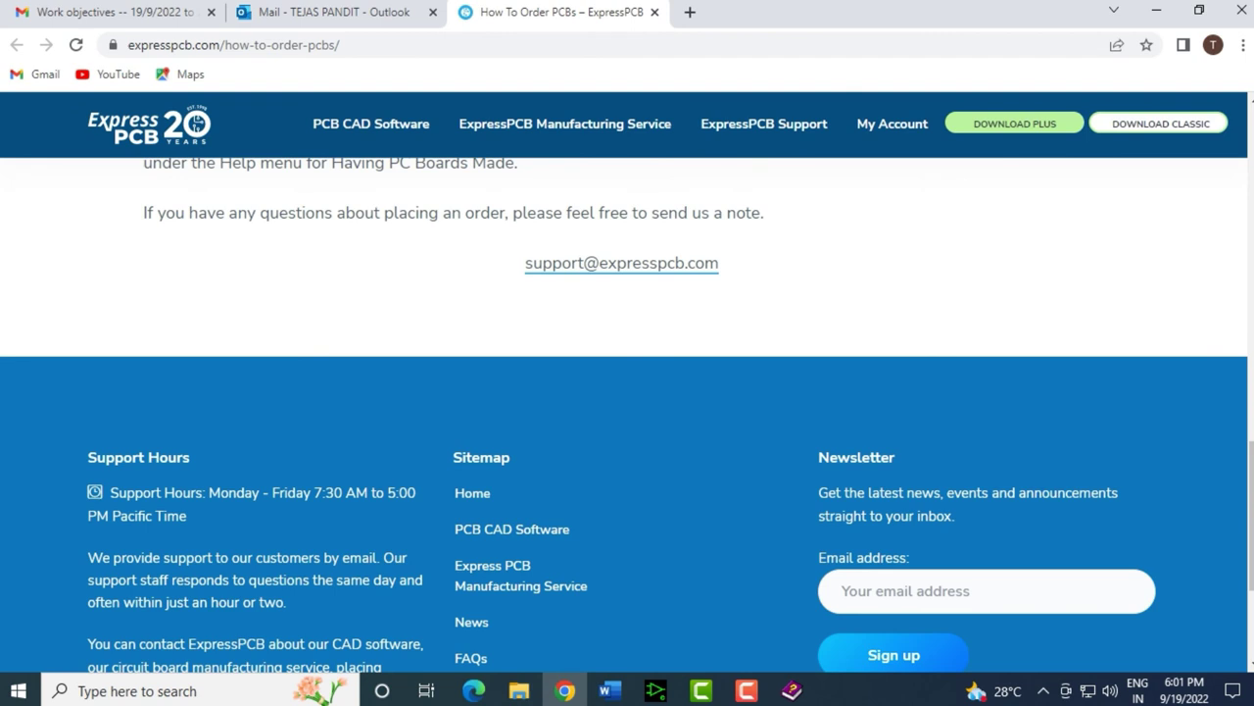
pyautogui.scroll(9, 627, 392)
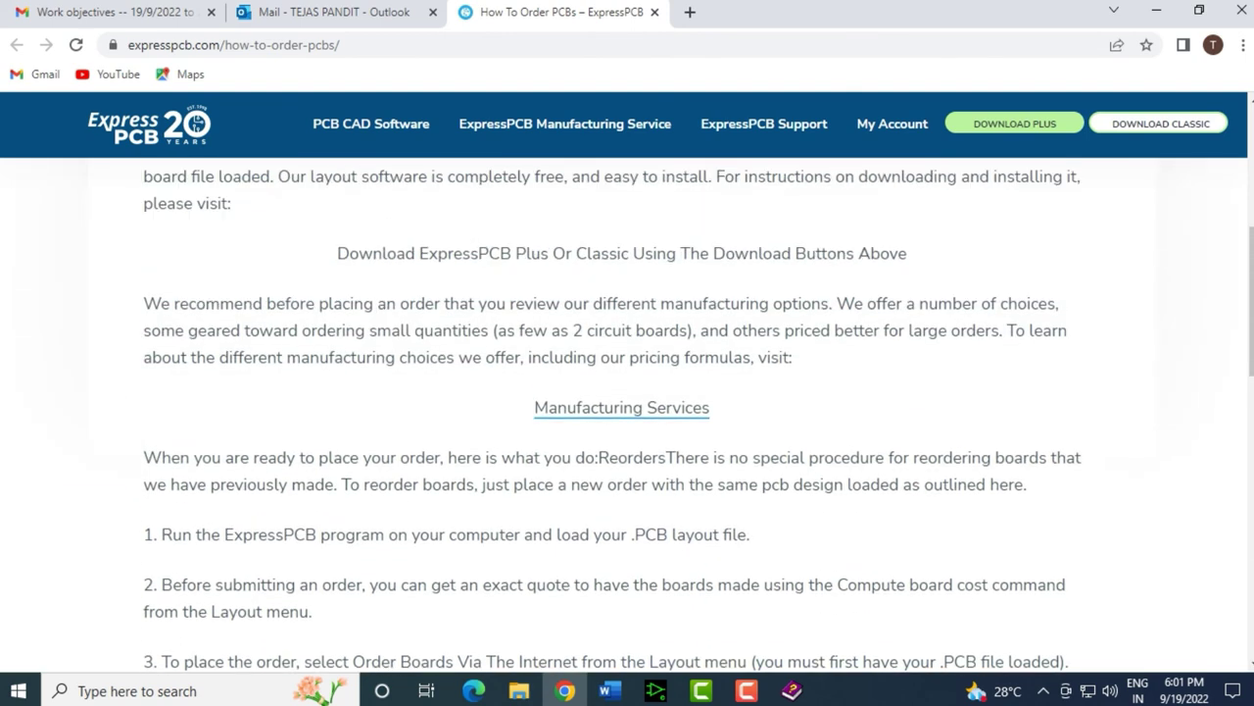
pyautogui.scroll(5, 627, 392)
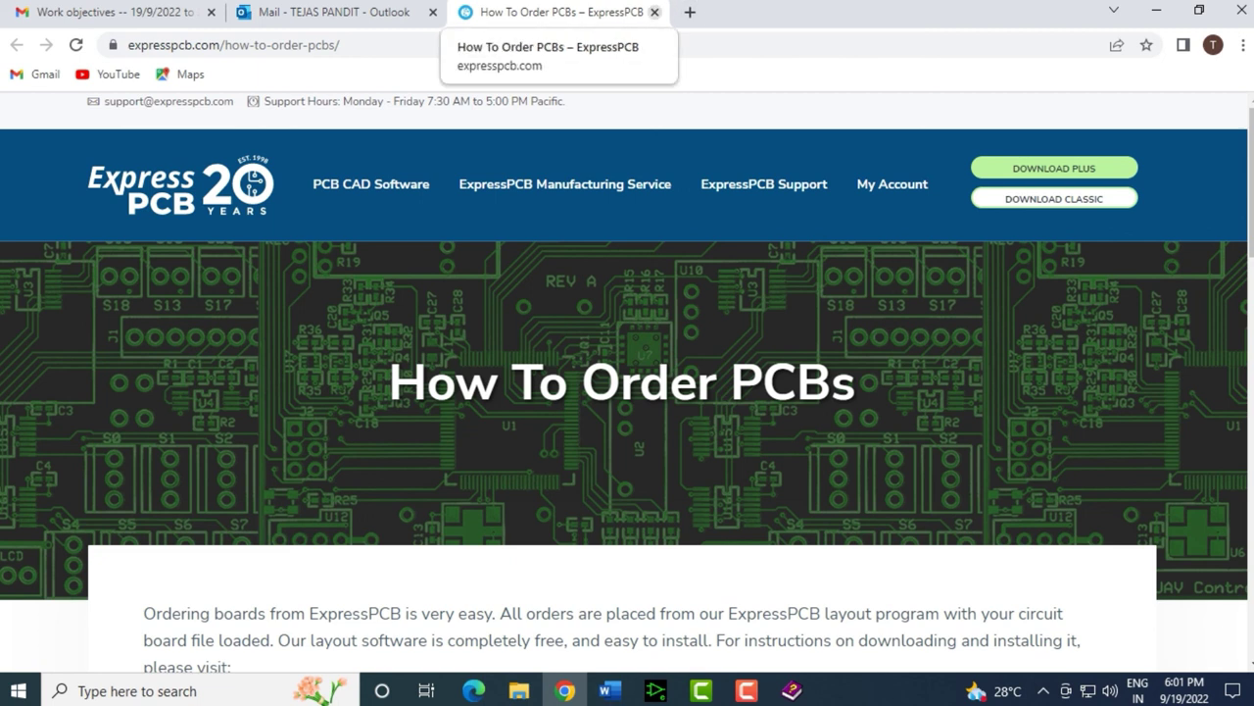
pyautogui.click(655, 12)
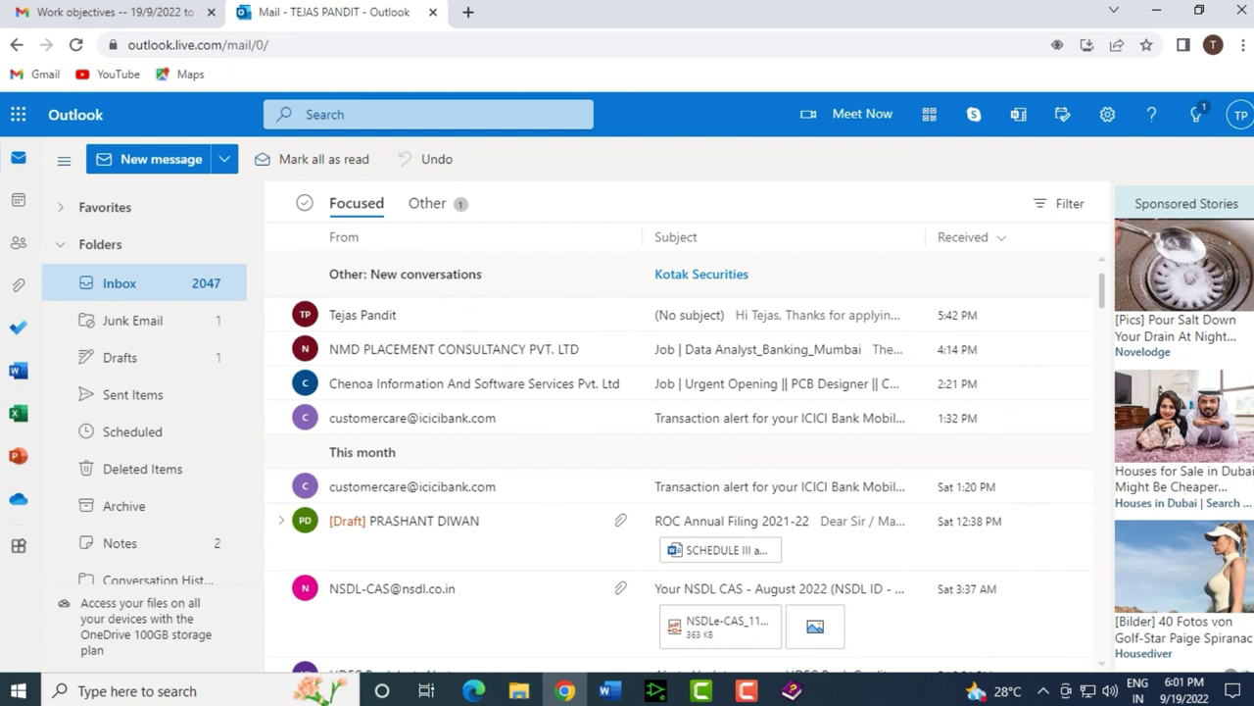
pyautogui.click(1156, 10)
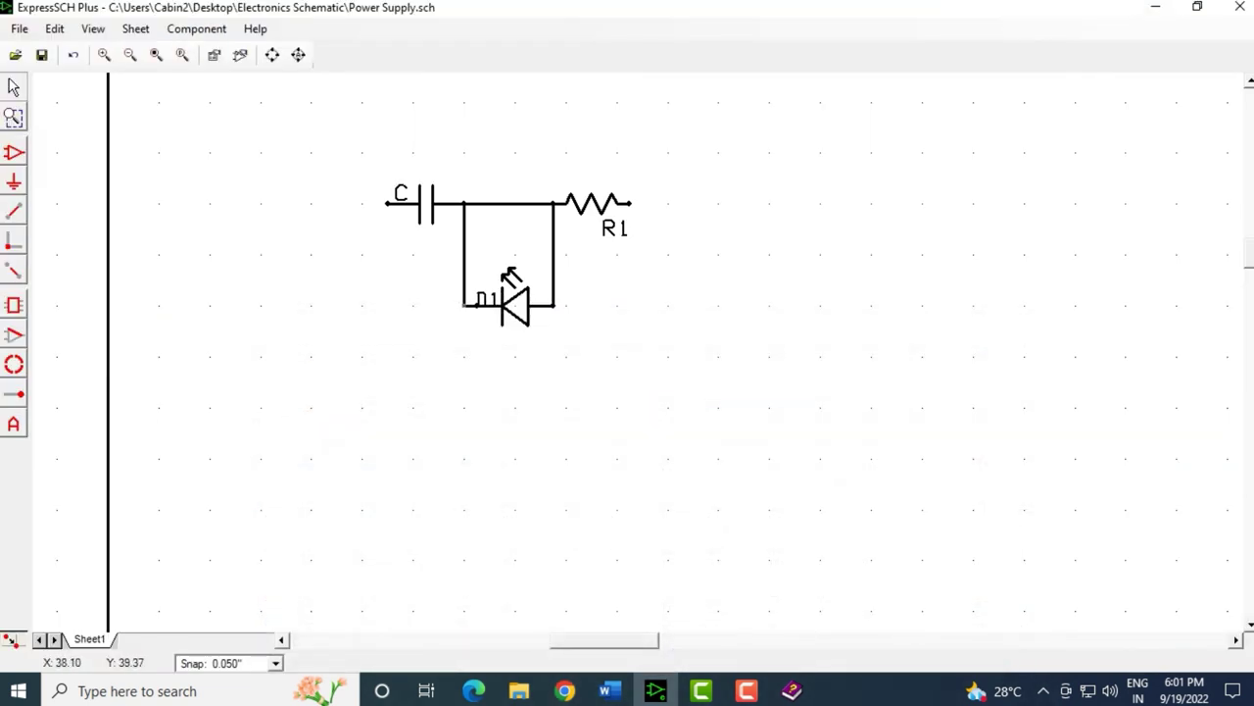